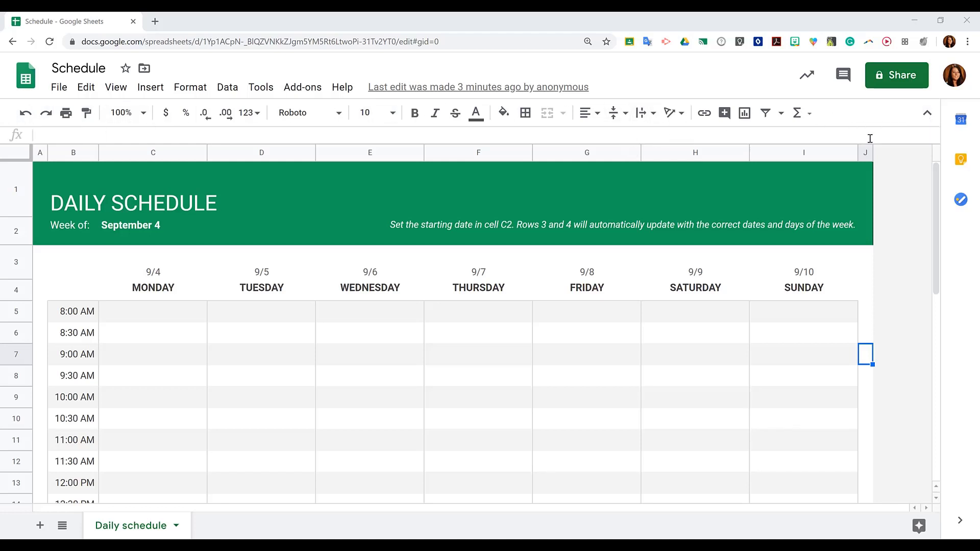
Step: Zoom the browser page to 150% and reveal the hidden toolbar functions
left_click(928, 116)
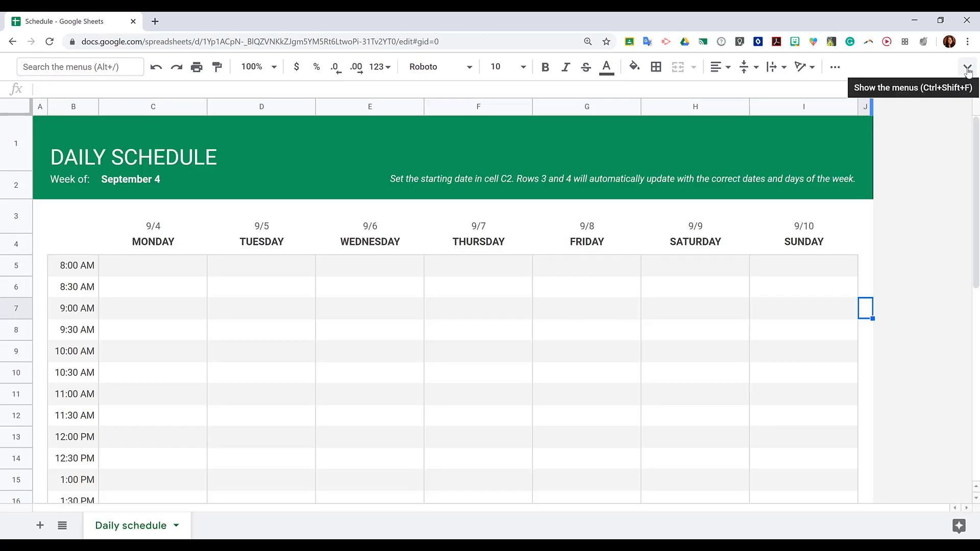
left_click(967, 69)
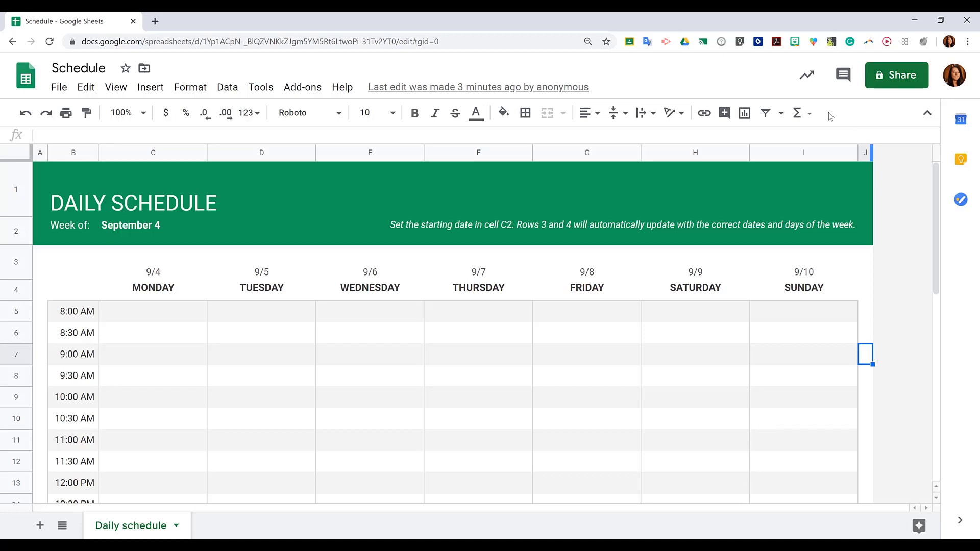
left_click(966, 42)
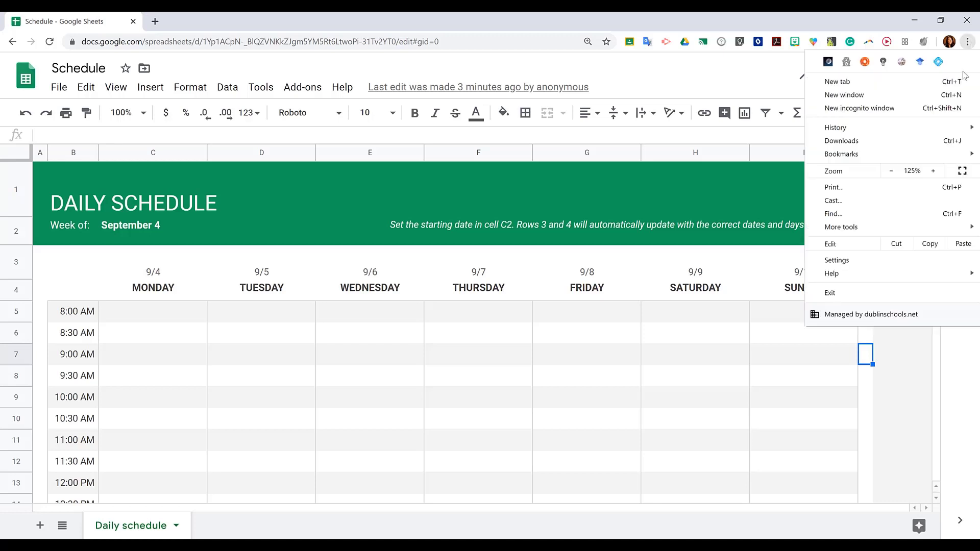
left_click(933, 172)
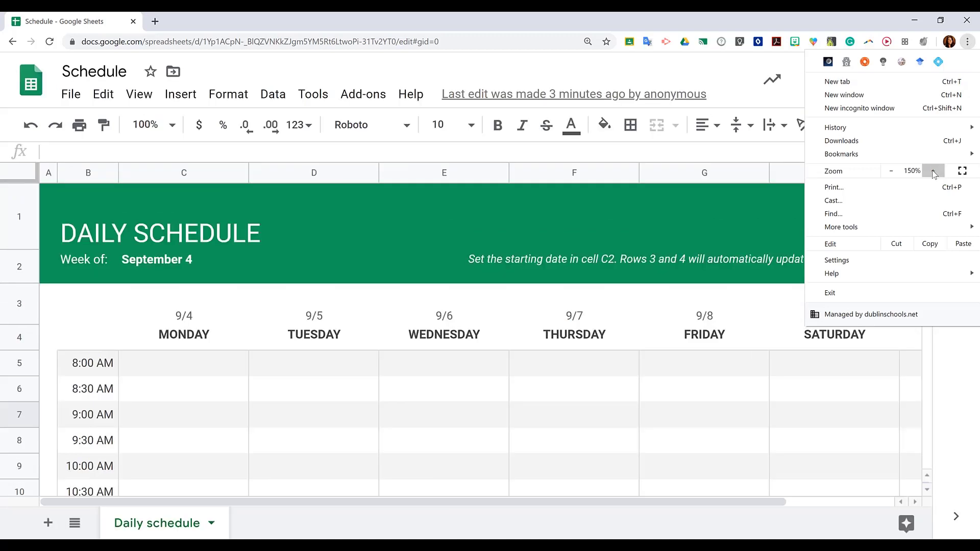
left_click(906, 149)
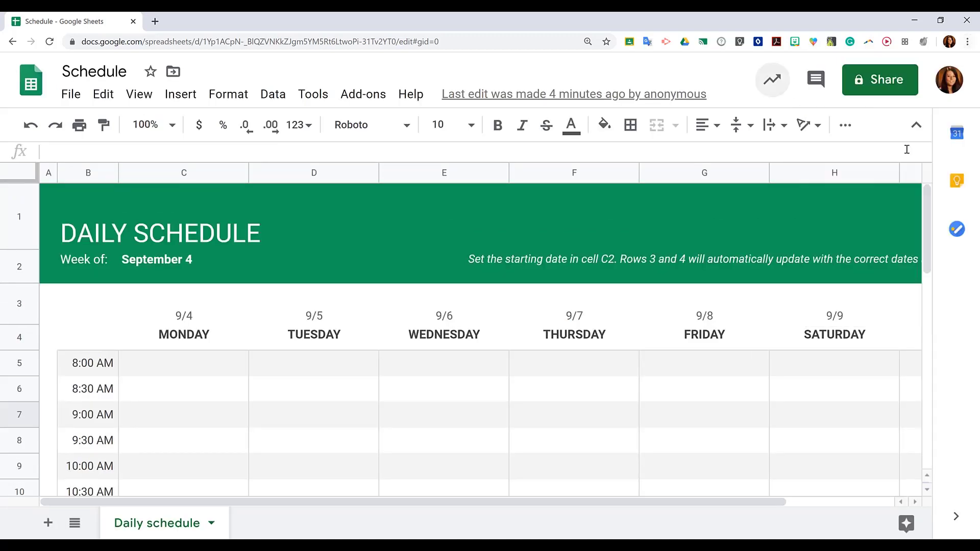
left_click(846, 127)
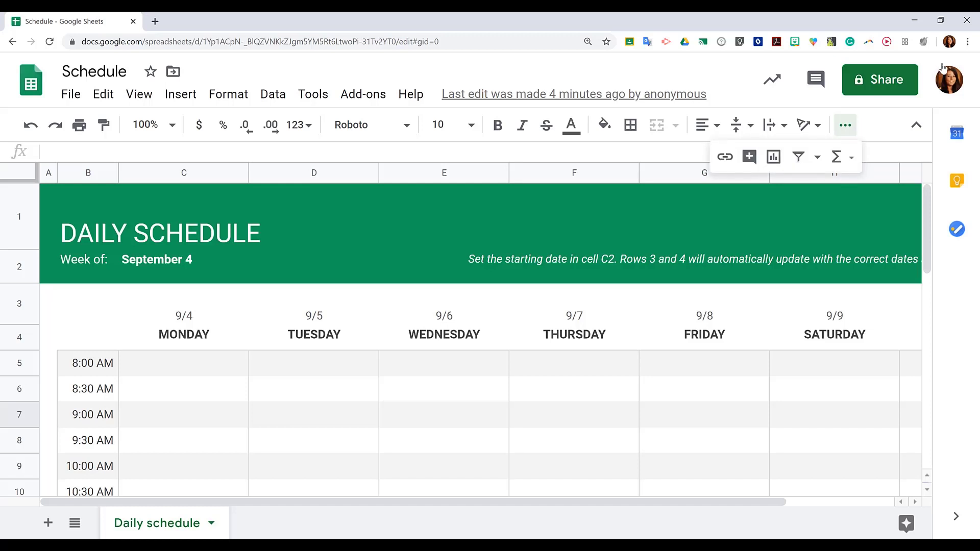
left_click(967, 42)
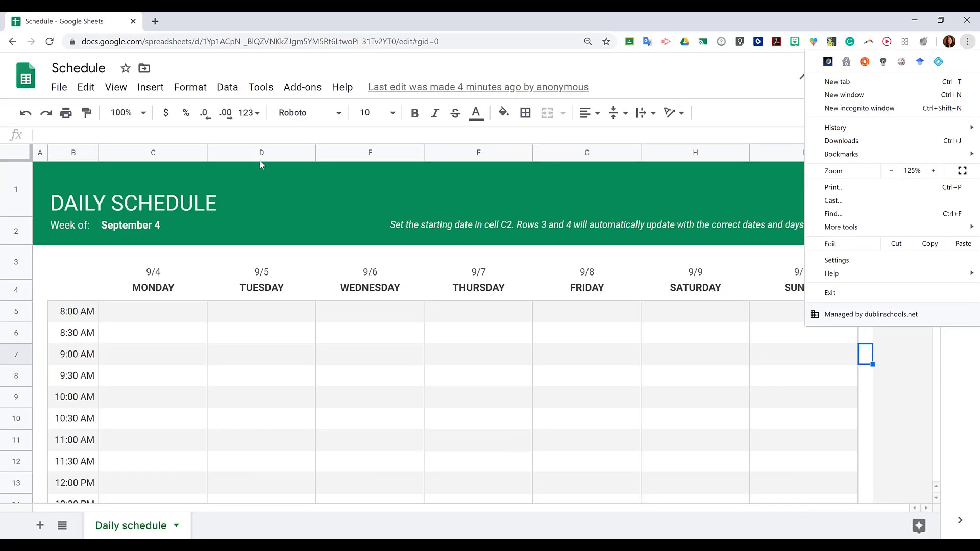
left_click(51, 124)
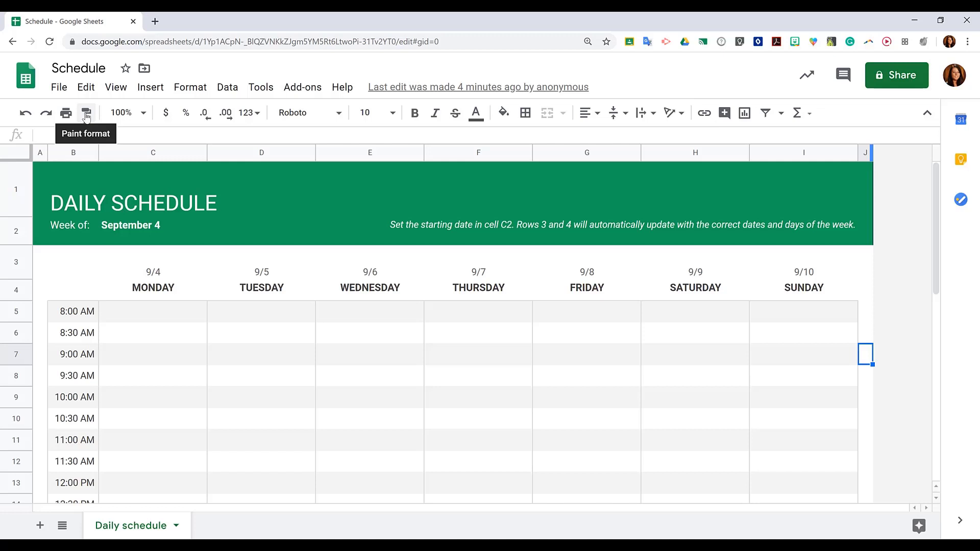
Step: Test-paint formats onto B5 and onto MONDAY, undoing each trial paste with Ctrl+Z
left_click(167, 291)
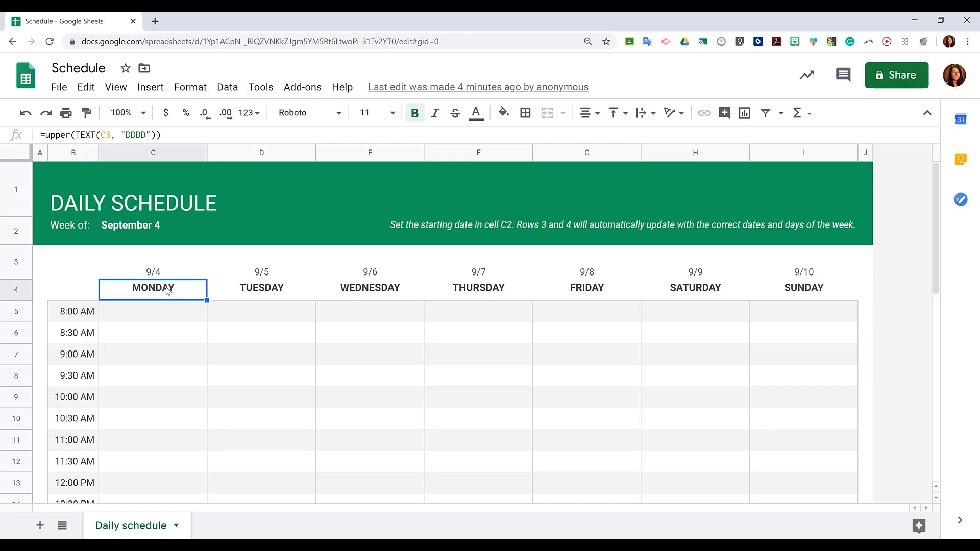
left_click(85, 113)
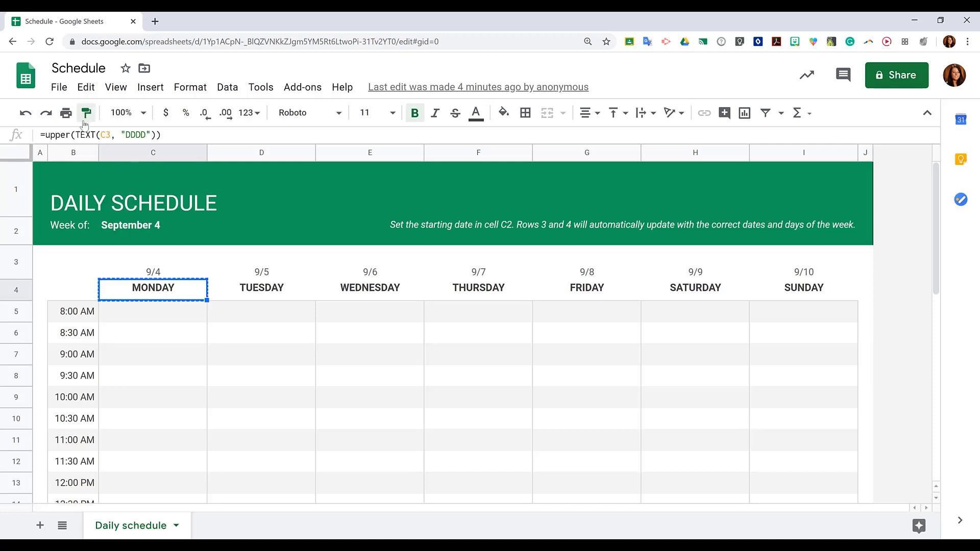
left_click(82, 317)
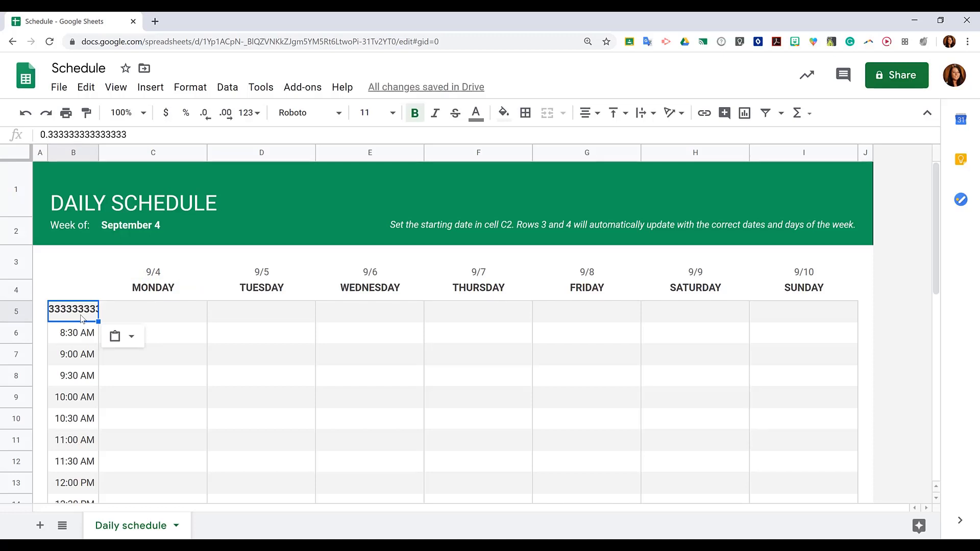
key("ctrl+z")
left_click(70, 242)
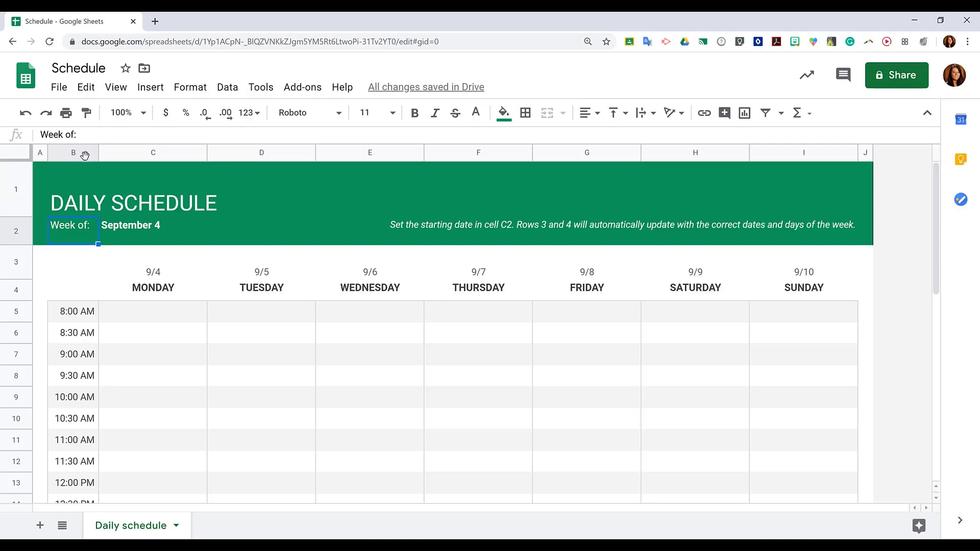
left_click(87, 114)
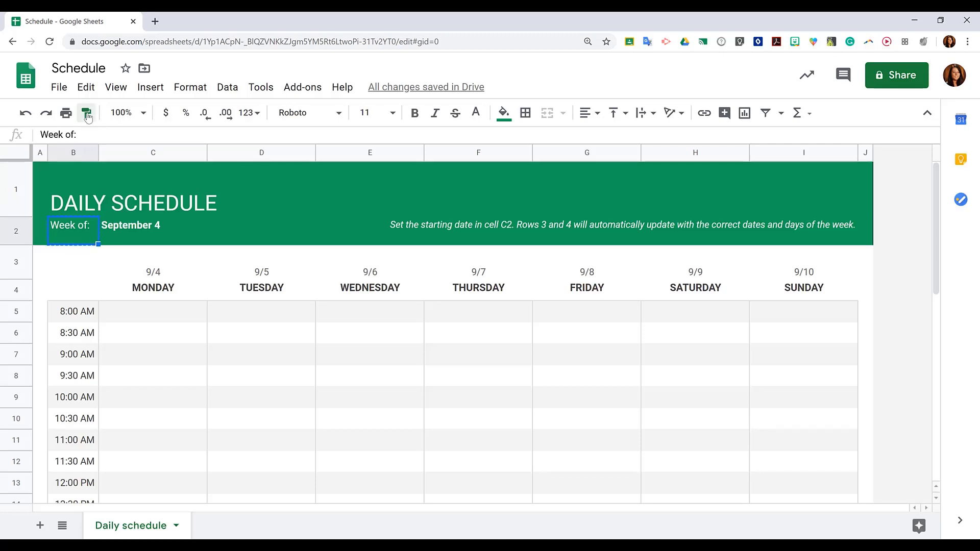
left_click(171, 292)
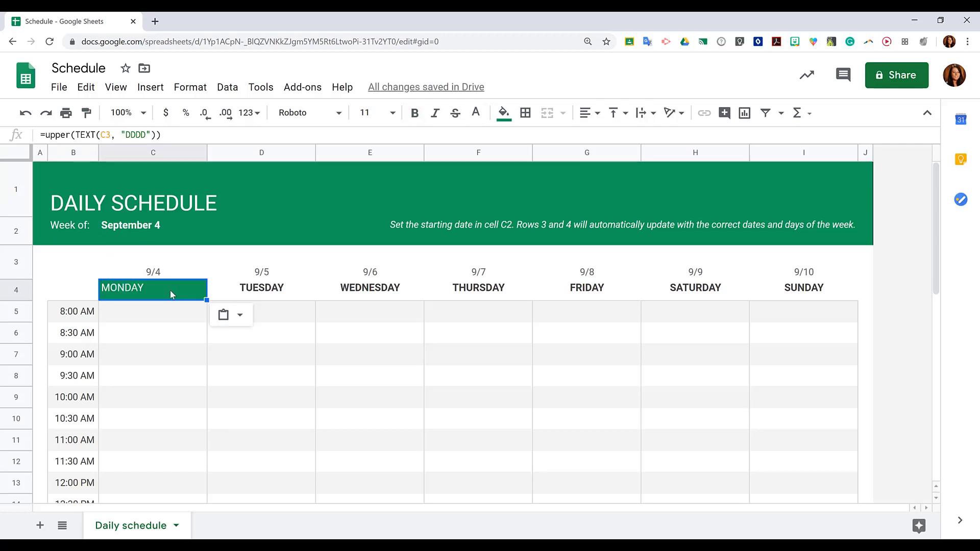
key("ctrl+z")
Step: Paint the Week of: cell's green, white-text format across MONDAY to THURSDAY (C4:F4)
left_click(83, 229)
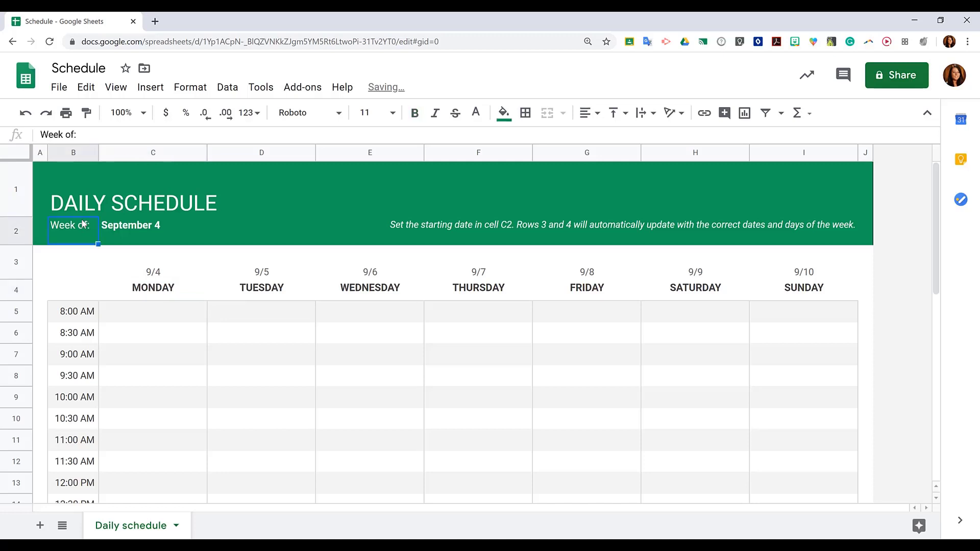
left_click(87, 114)
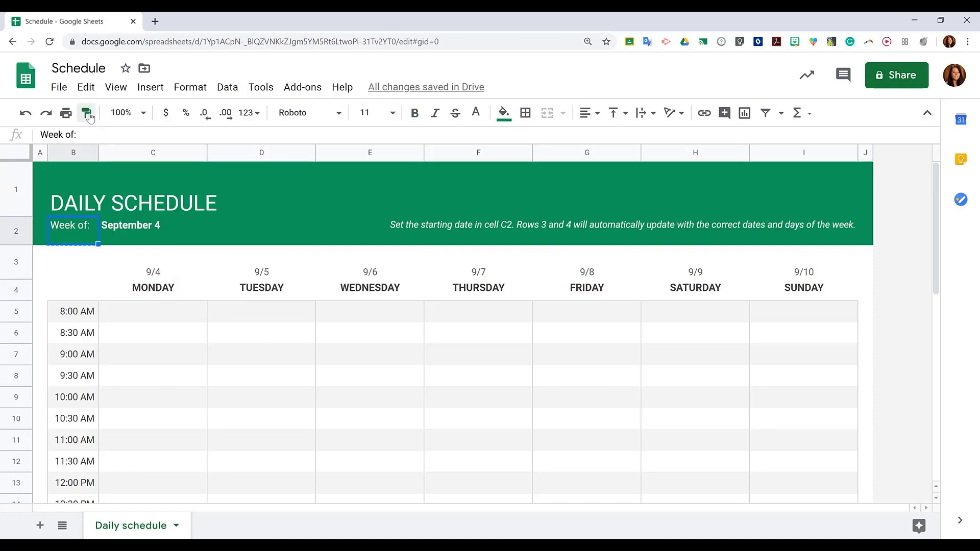
mouse_move(168, 295)
left_mouse_down()
mouse_move(776, 286)
mouse_move(813, 295)
left_mouse_up()
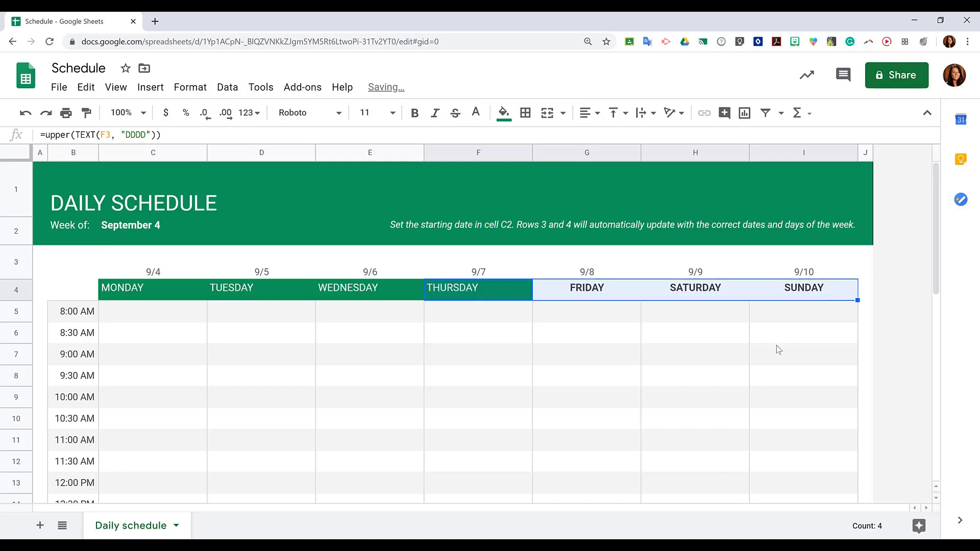
left_click(711, 373)
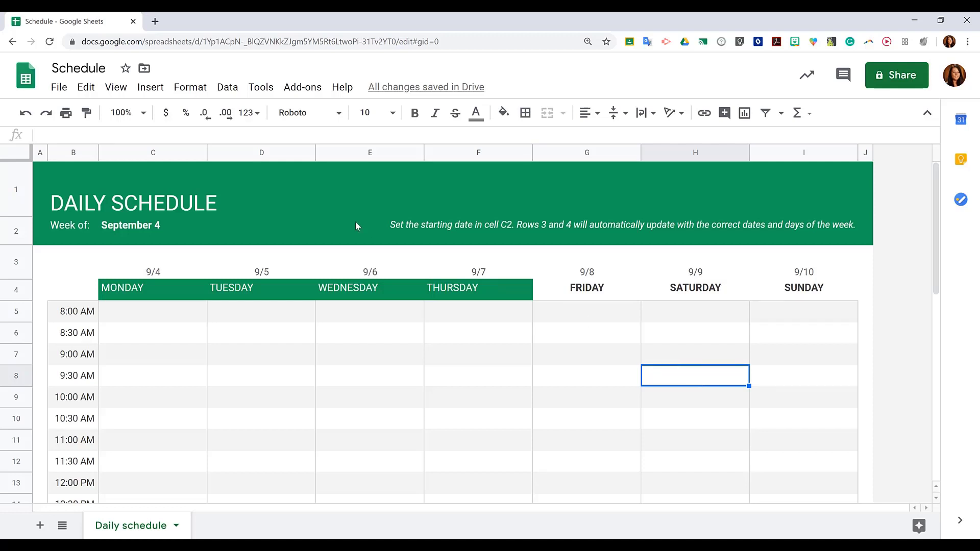
Step: Try the sheet at 90% and 50% zoom, then return it to 100%
left_click(143, 113)
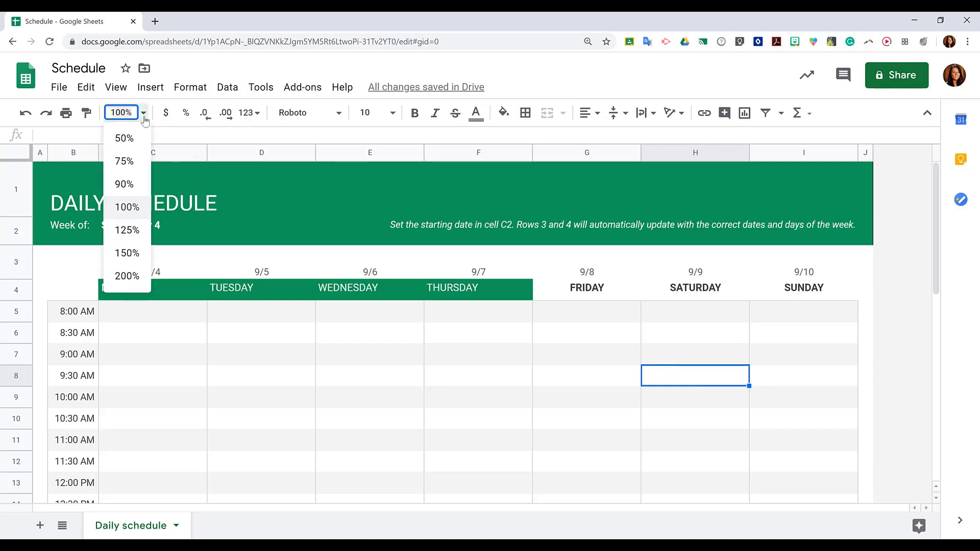
left_click(142, 183)
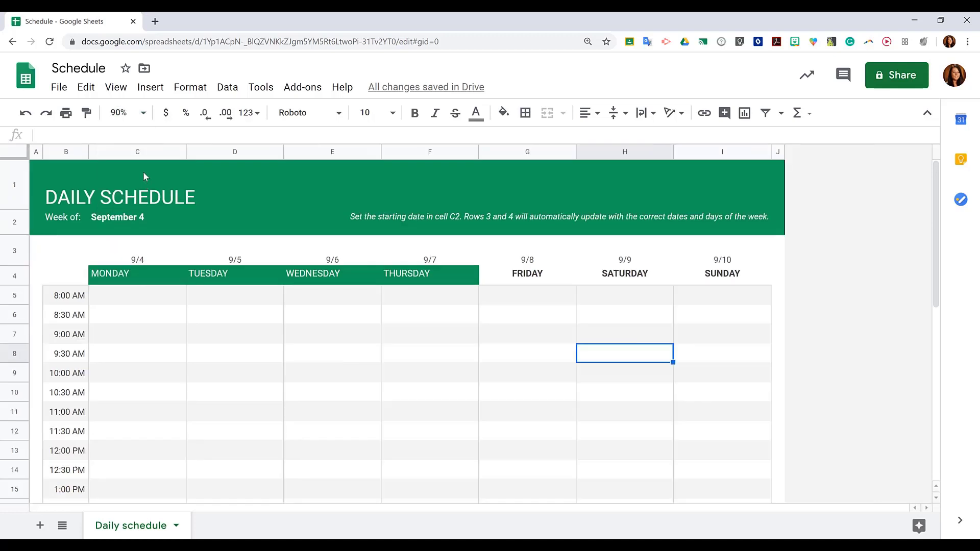
left_click(144, 113)
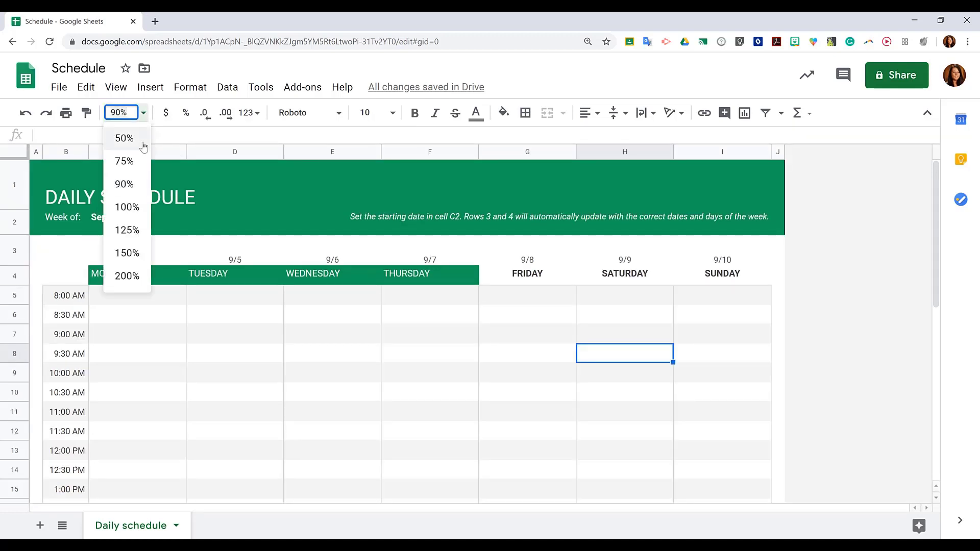
left_click(143, 138)
left_click(143, 113)
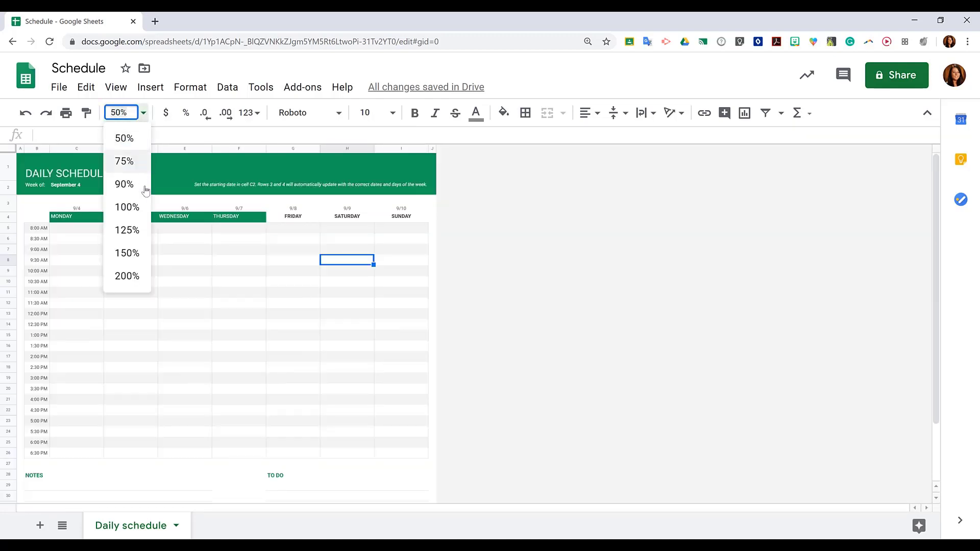
left_click(141, 217)
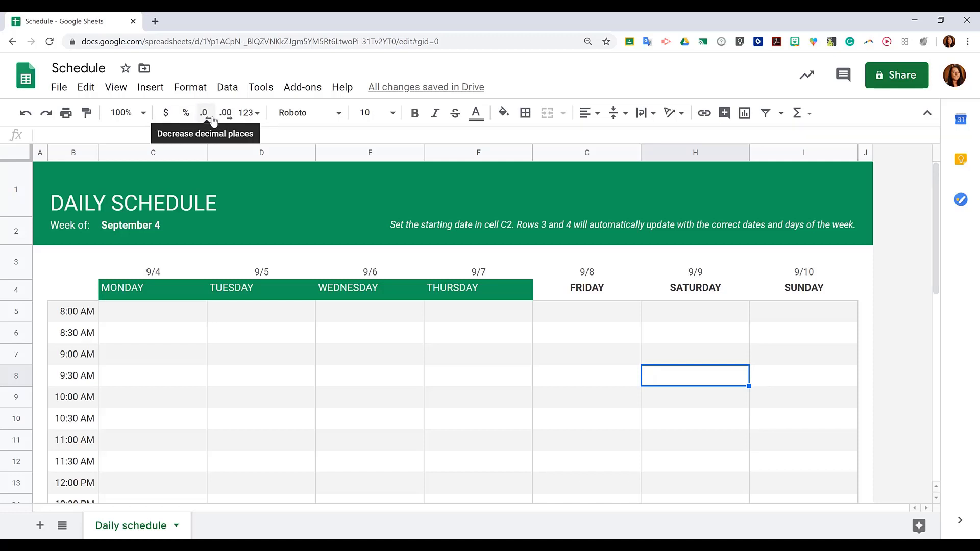
Step: Glance at the 123 number formats list, then bring up the Font dropdown
left_click(260, 117)
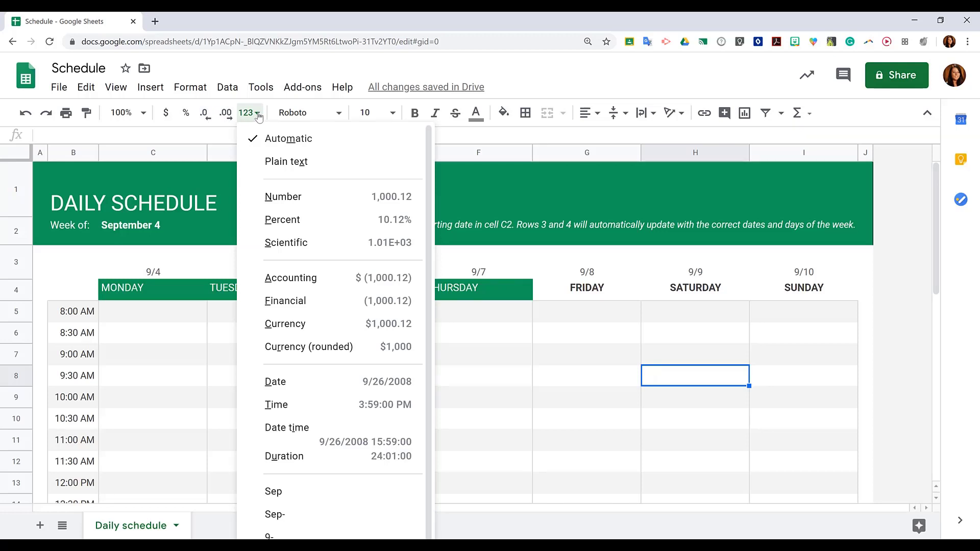
left_click(256, 113)
left_click(341, 113)
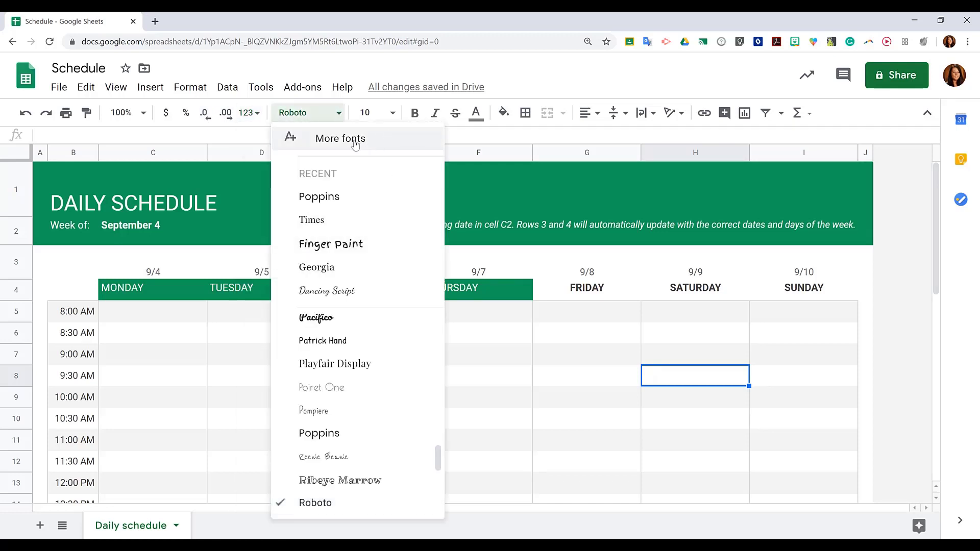
Step: In More fonts, filter the font library to show only Handwriting fonts
left_click(374, 145)
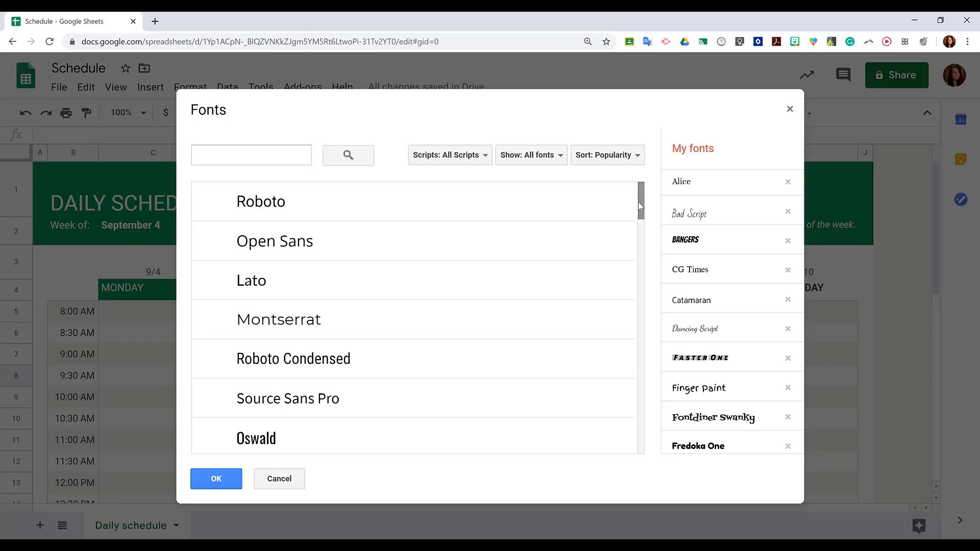
left_click_drag(639, 201, 656, 452)
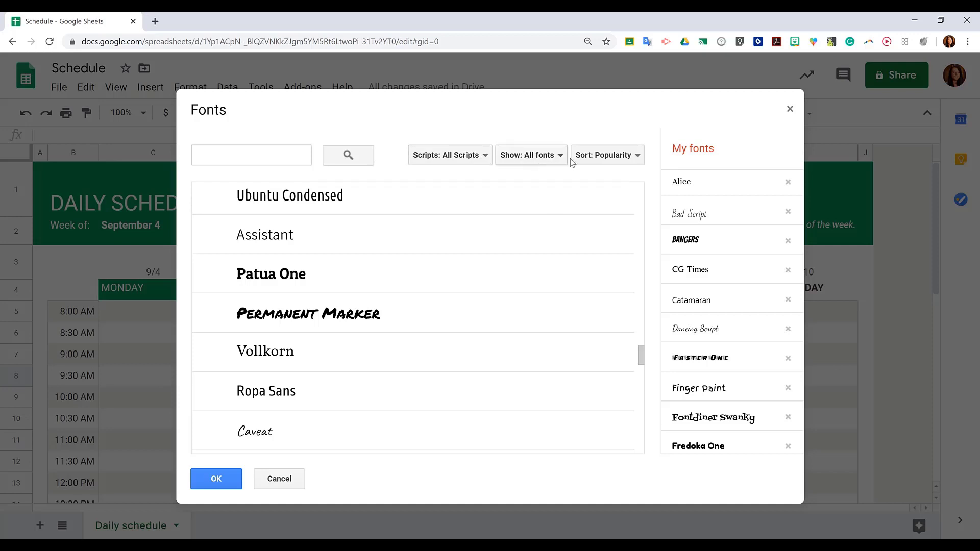
left_click(607, 157)
left_click(560, 158)
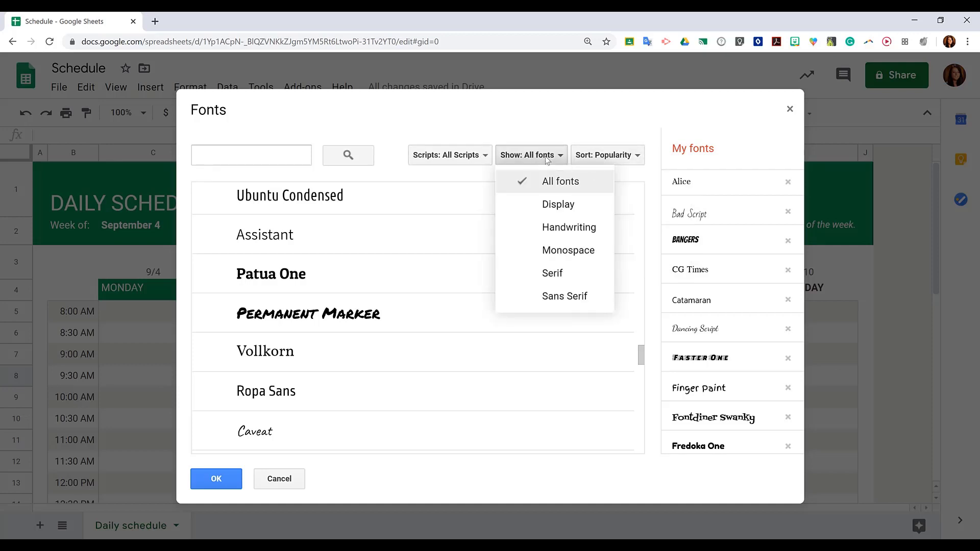
left_click(584, 226)
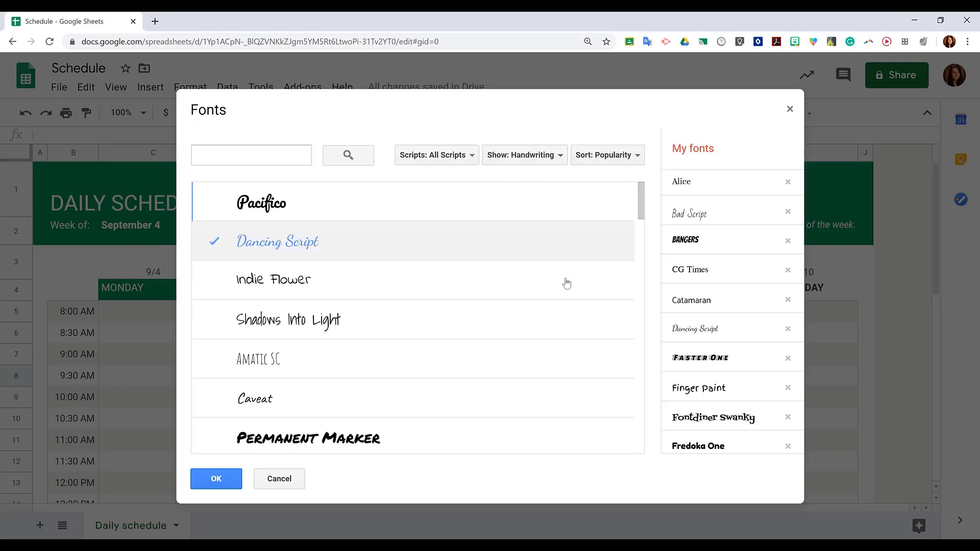
Step: Add Shadows Into Light, Kalam, Great Vibes and Cookie and confirm with OK
left_click(350, 323)
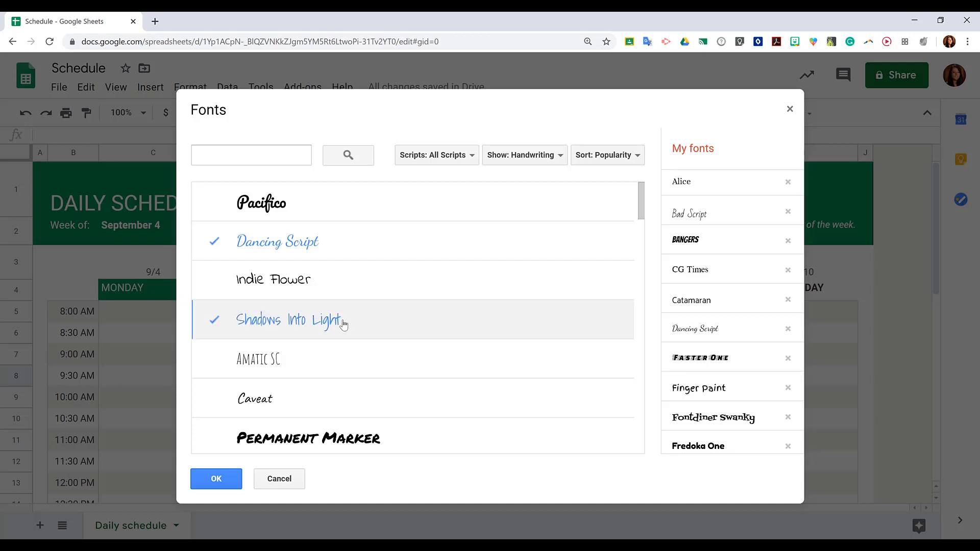
scroll(340, 326, "down", 5)
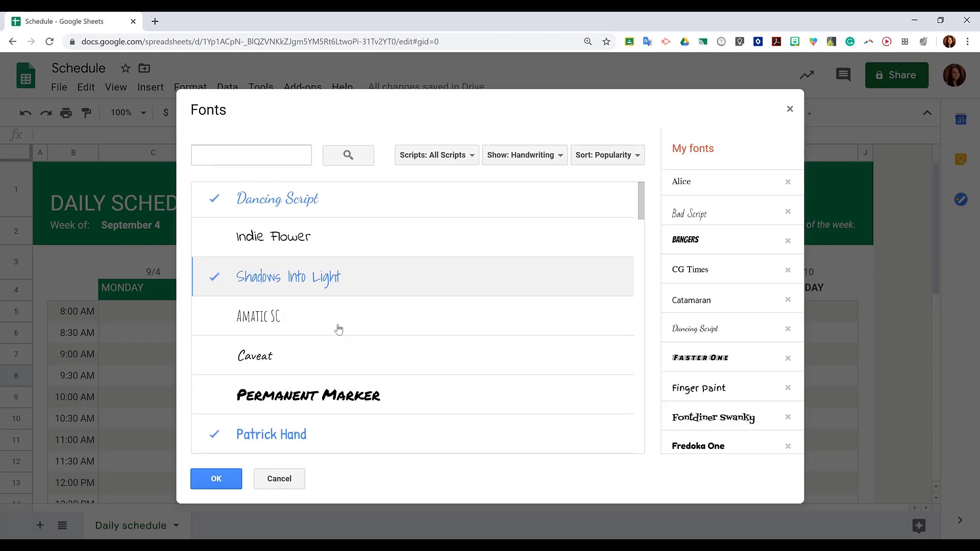
left_click(297, 308)
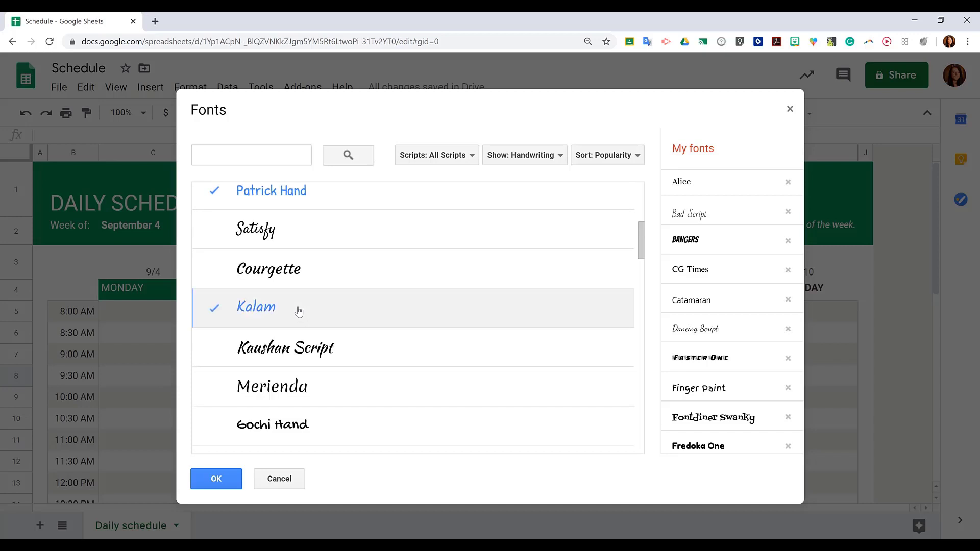
scroll(296, 309, "down", 3)
left_click(299, 318)
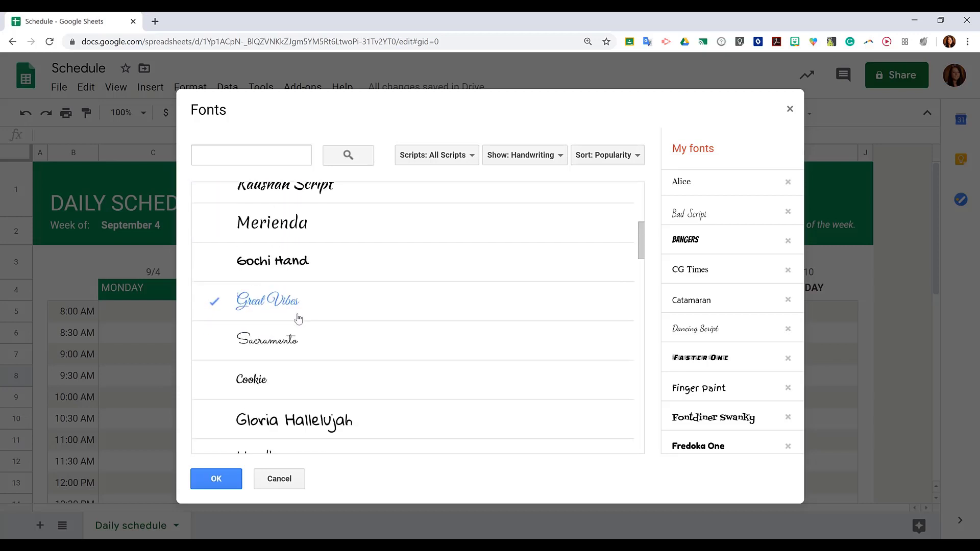
left_click(280, 376)
left_click(213, 481)
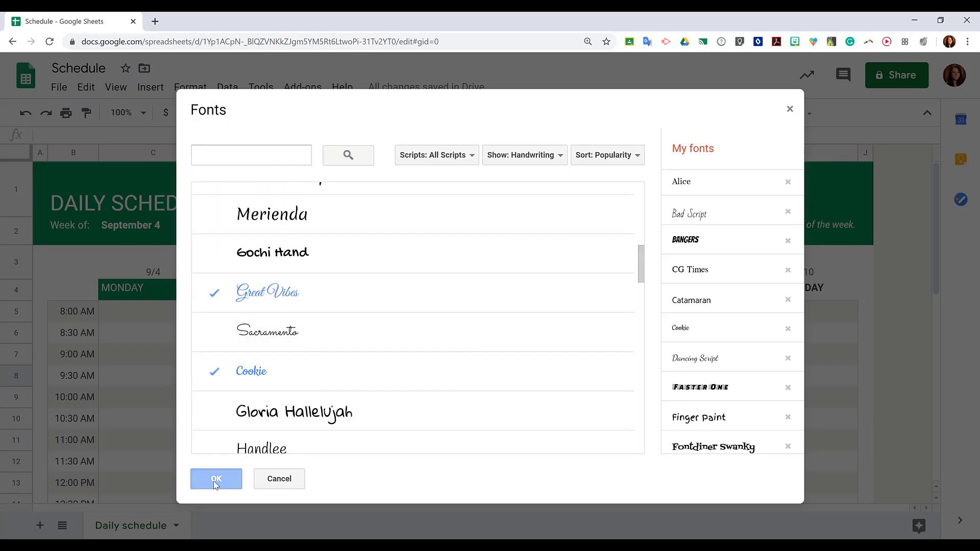
left_click(336, 113)
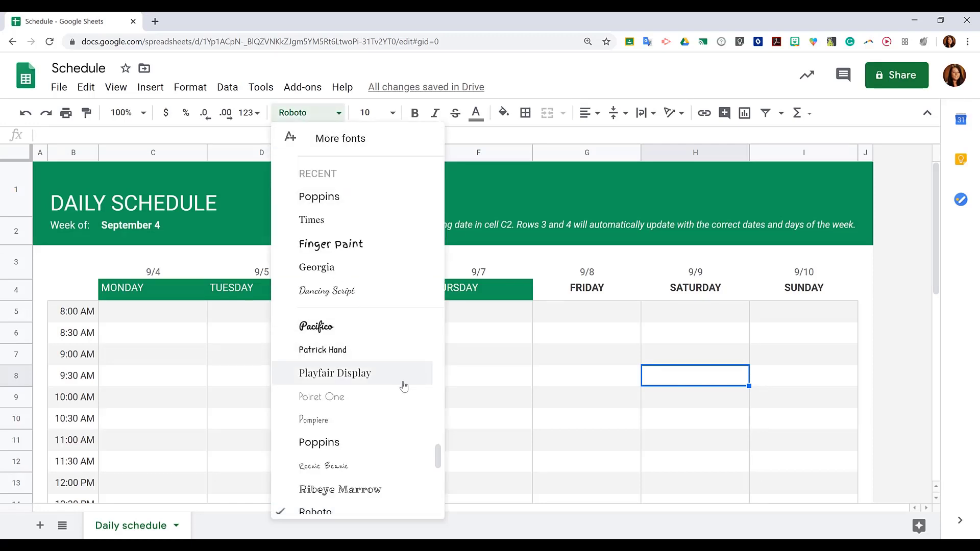
scroll(403, 387, "down", 5)
scroll(403, 354, "up", 5)
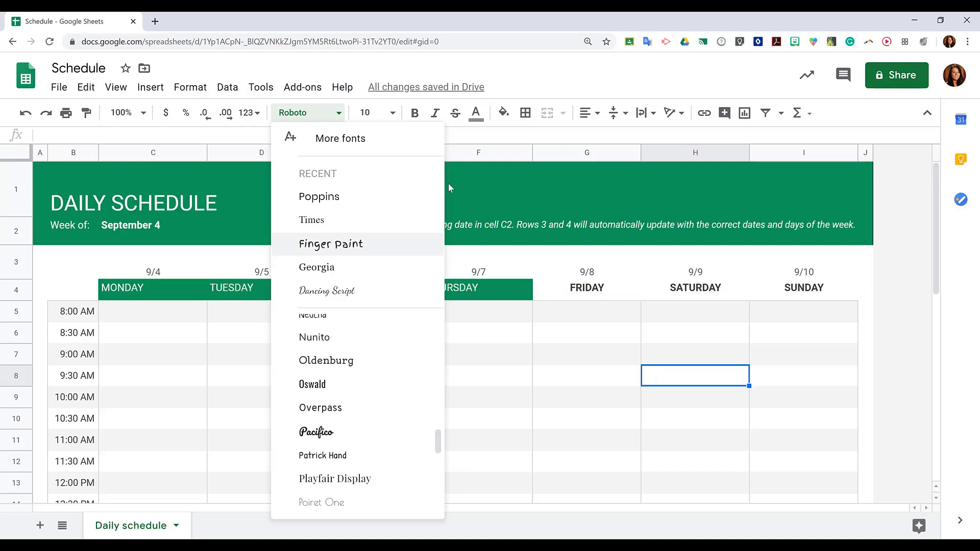
left_click(433, 131)
left_click(392, 114)
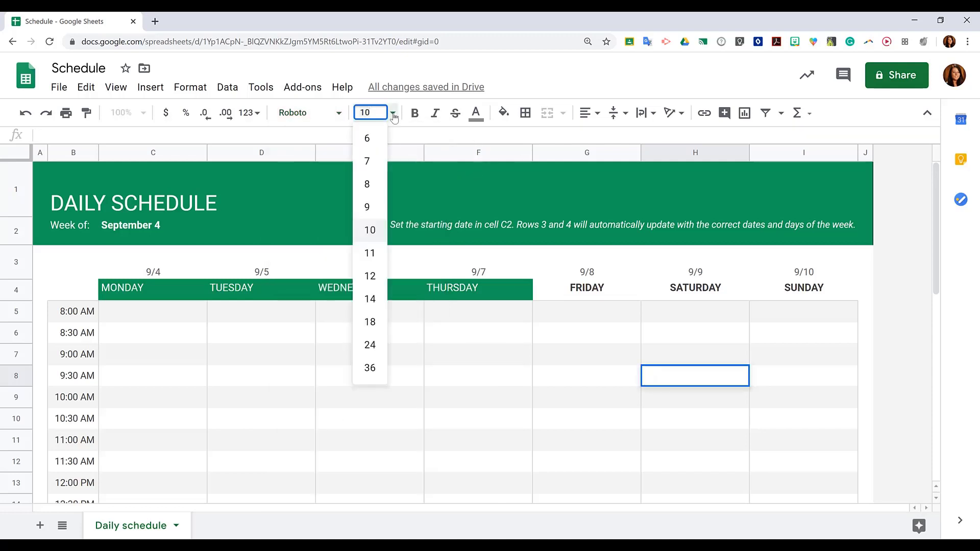
left_click(393, 115)
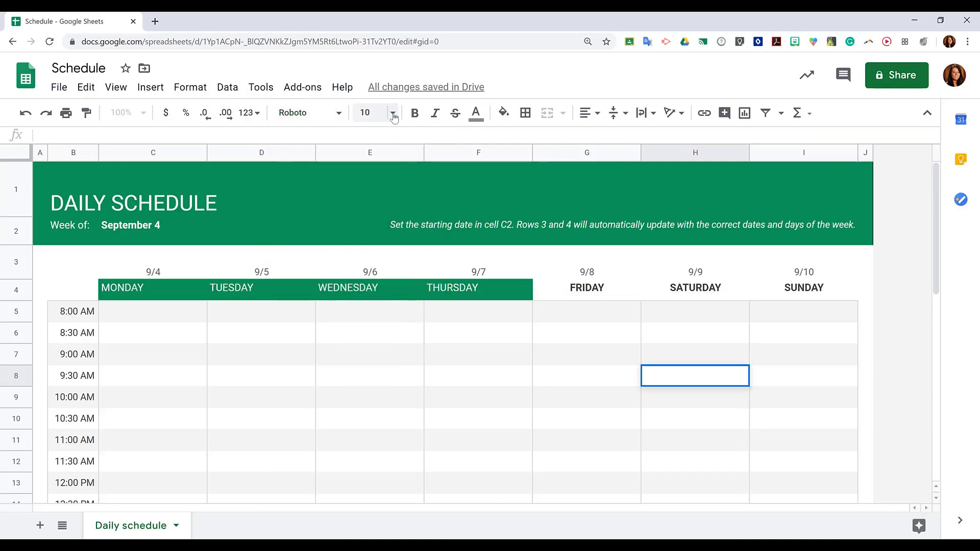
left_click(476, 113)
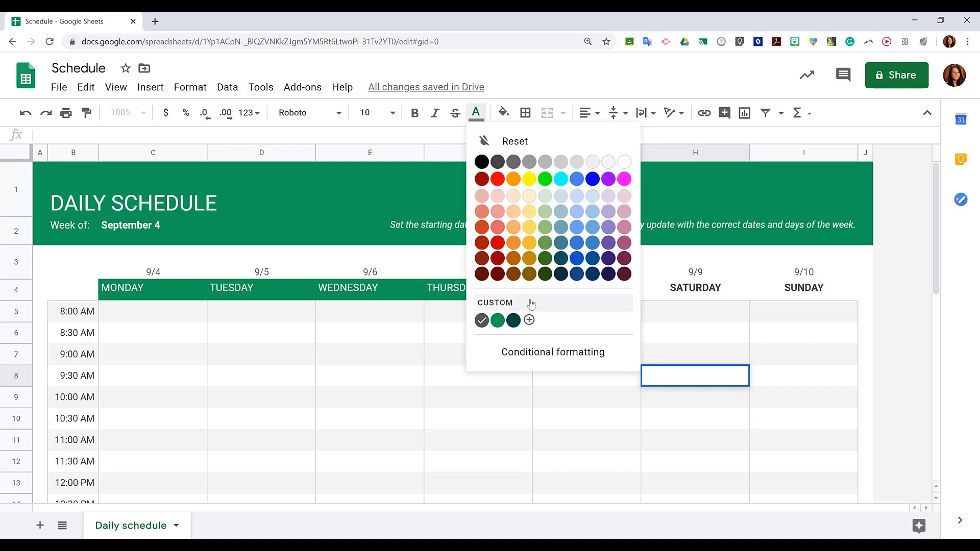
left_click(553, 305)
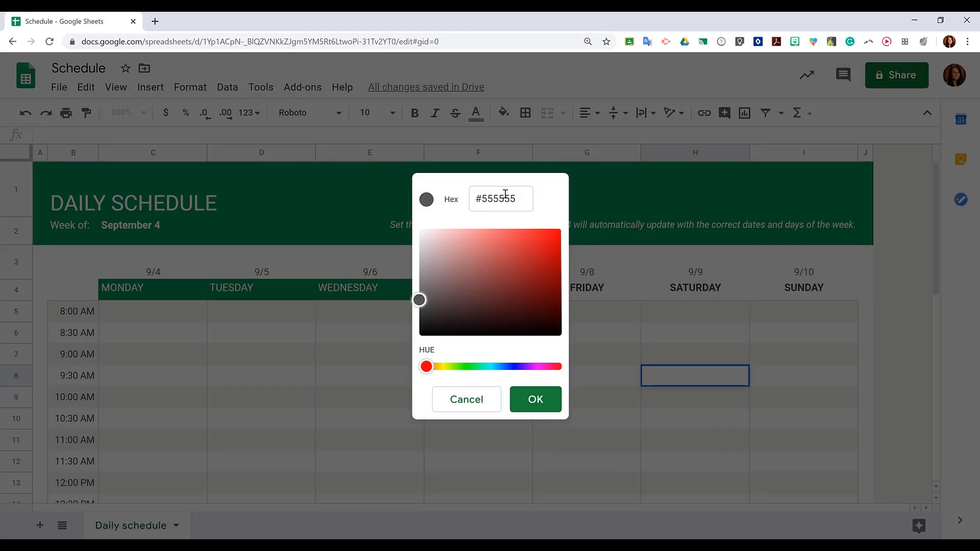
left_click_drag(516, 199, 476, 198)
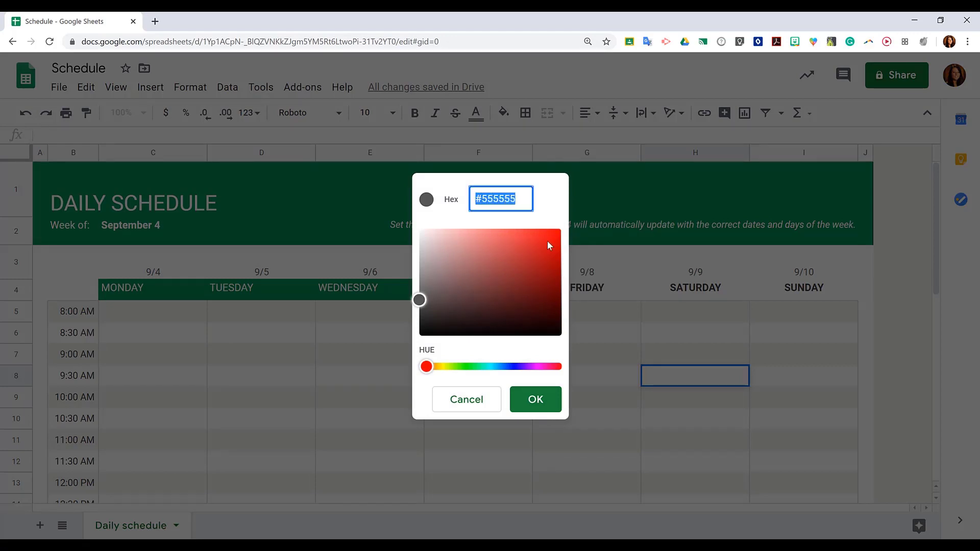
left_click(471, 407)
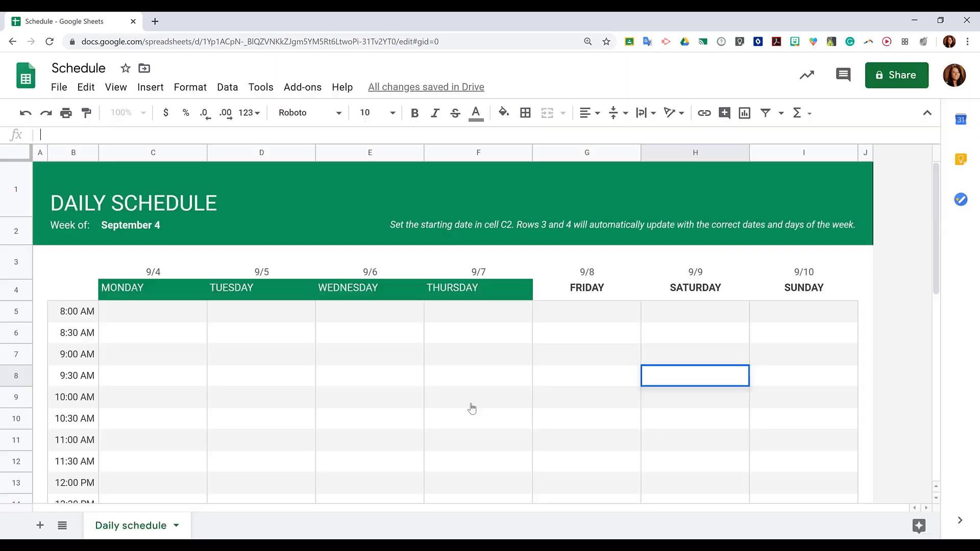
Step: Apply a thick magenta outer border around cell H8
left_click(525, 116)
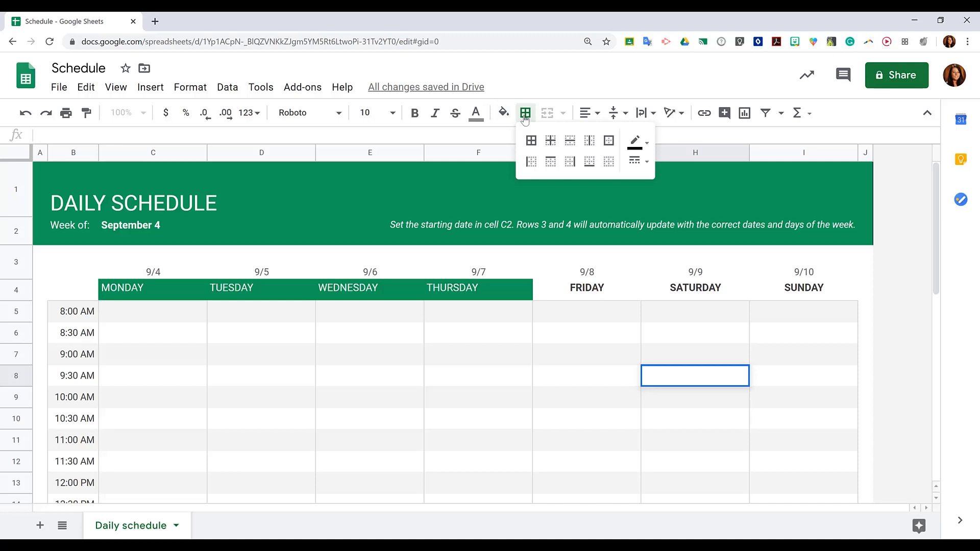
left_click(636, 161)
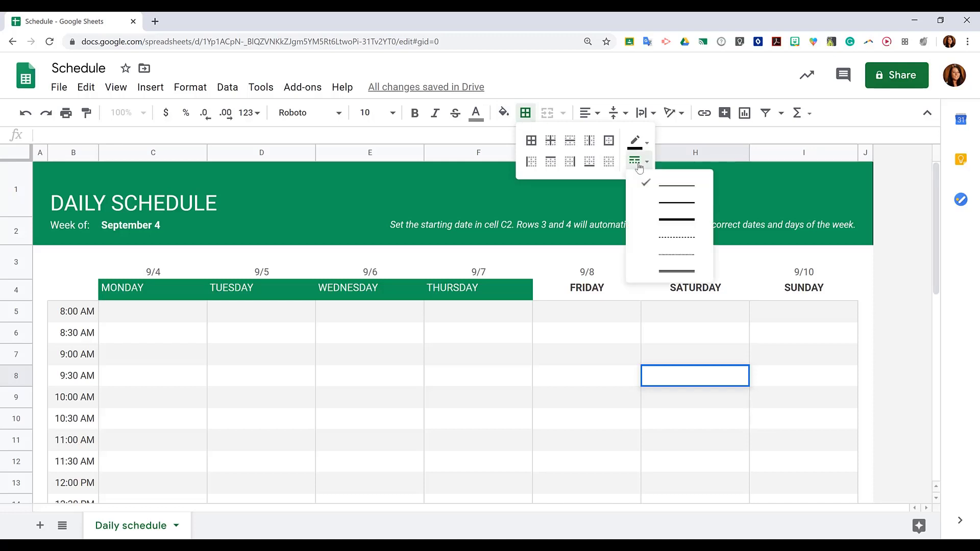
left_click(689, 220)
left_click(640, 143)
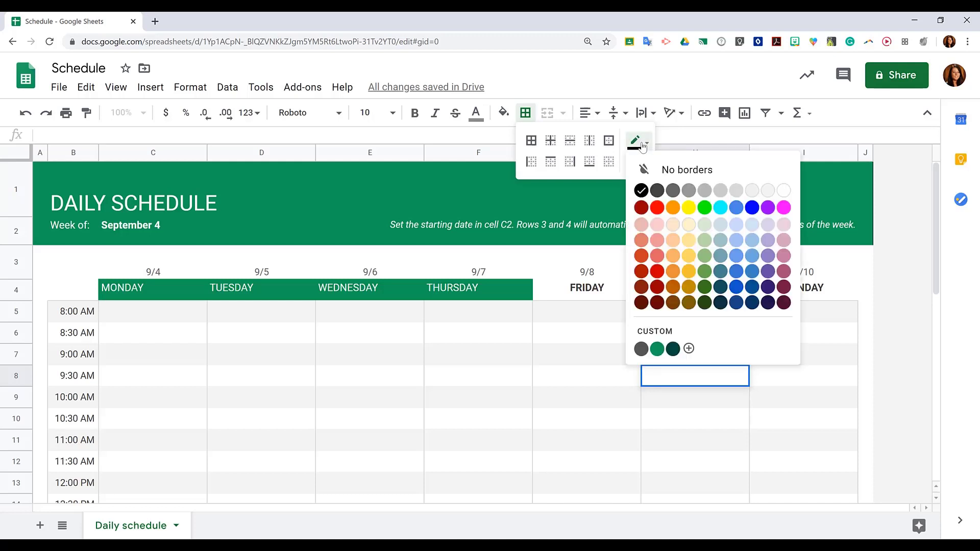
left_click(785, 207)
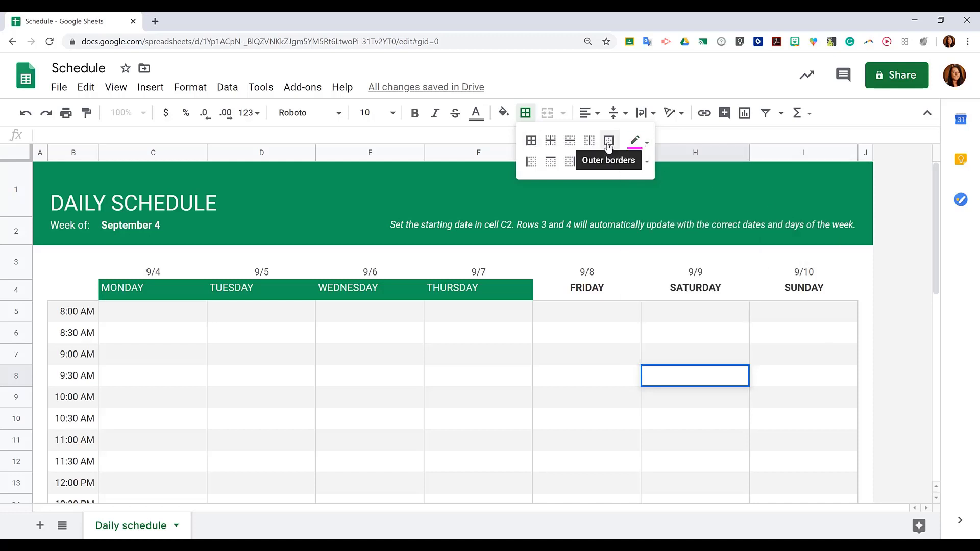
left_click(646, 162)
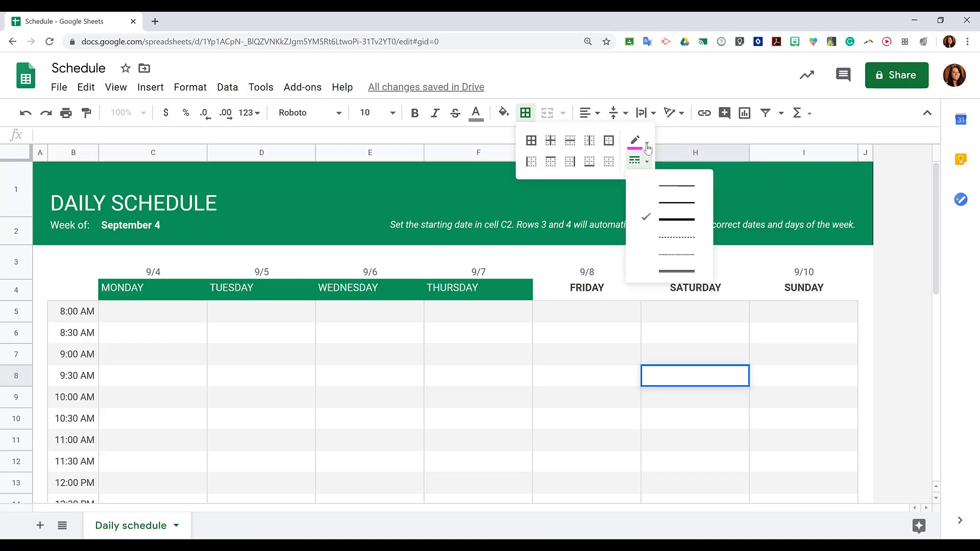
left_click(646, 161)
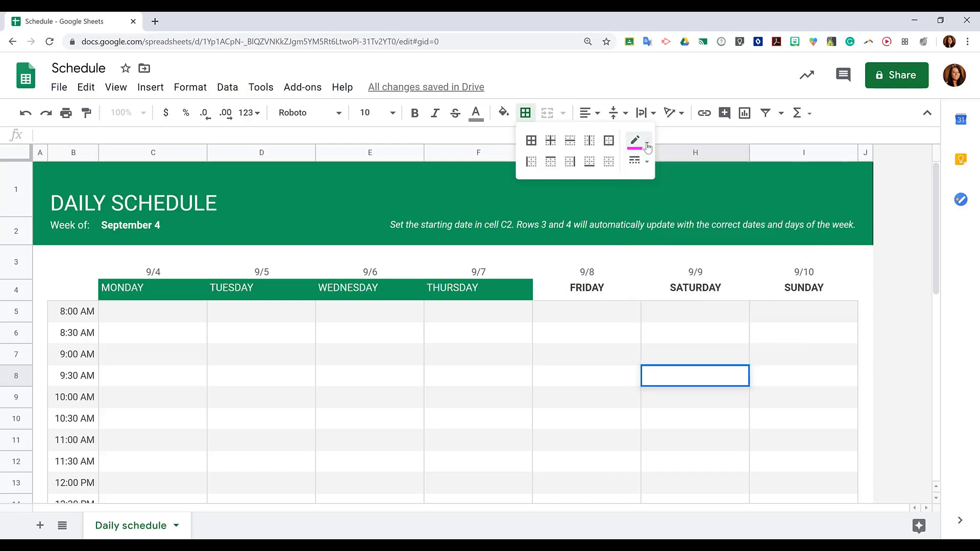
left_click(608, 141)
left_click(703, 423)
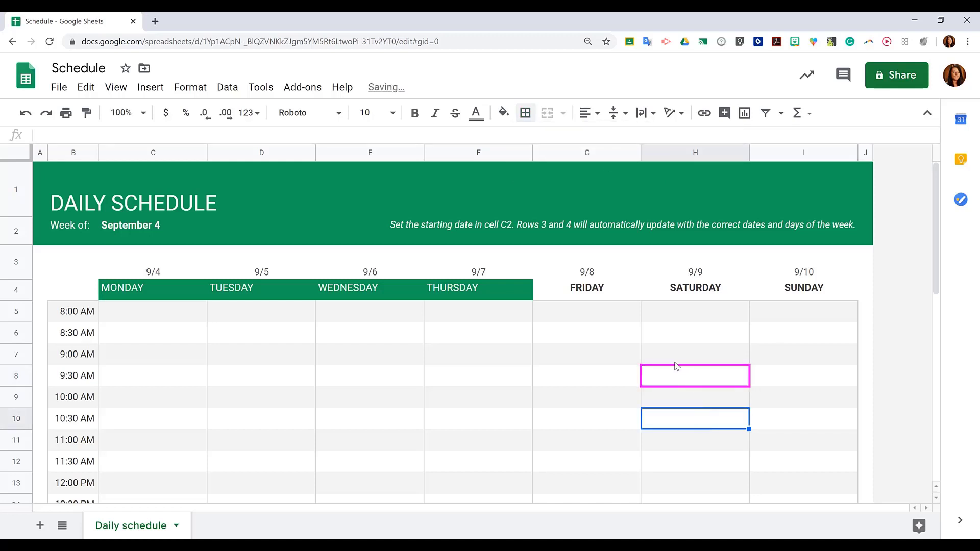
left_click(568, 438)
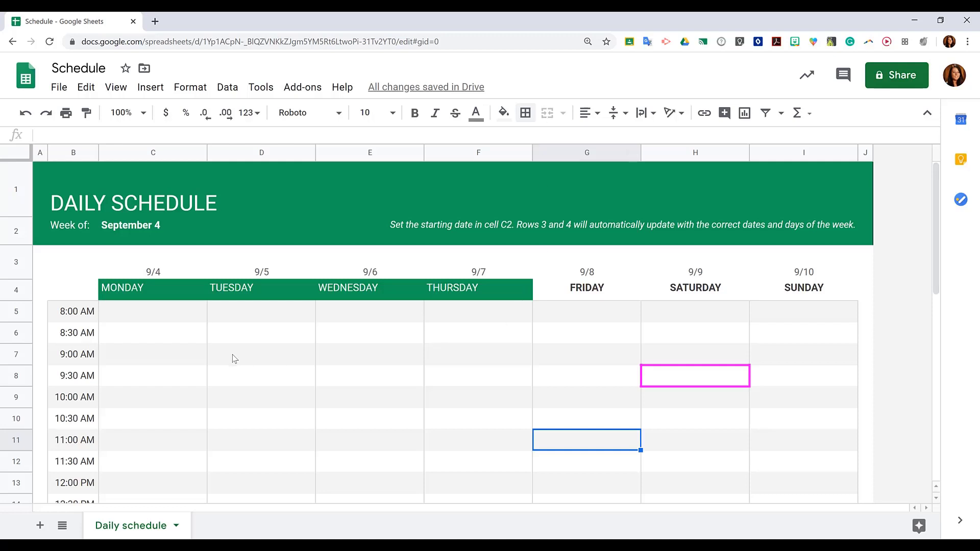
left_click_drag(191, 339, 763, 331)
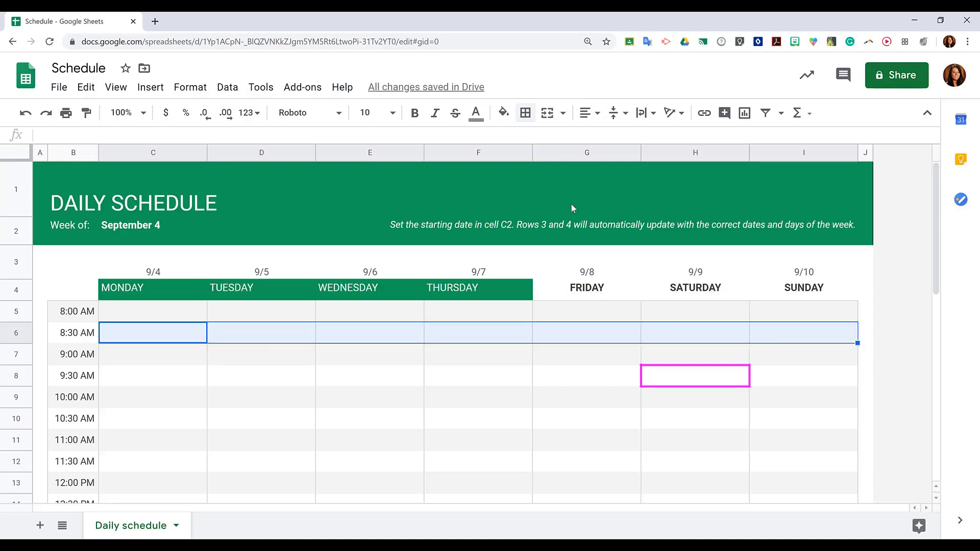
left_click(563, 116)
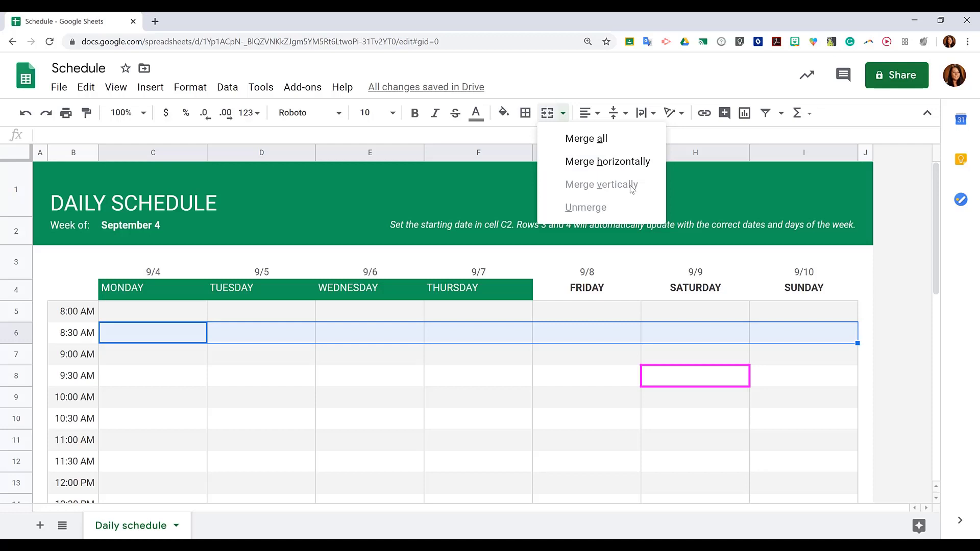
left_click(606, 146)
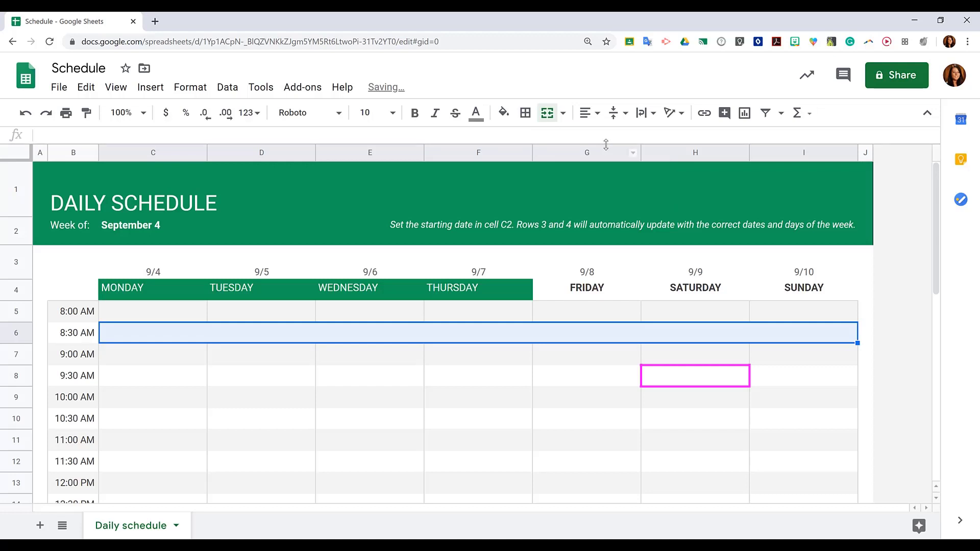
left_click(562, 116)
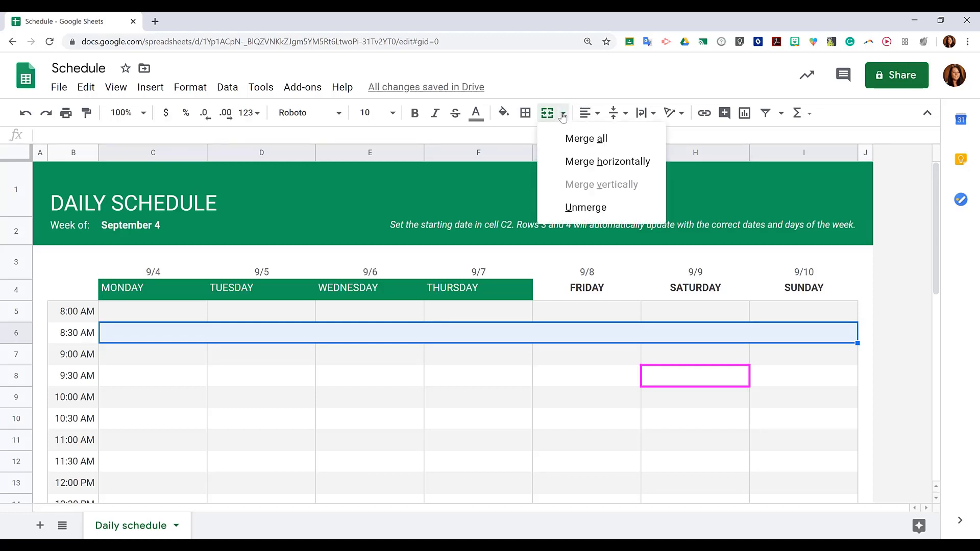
left_click(593, 209)
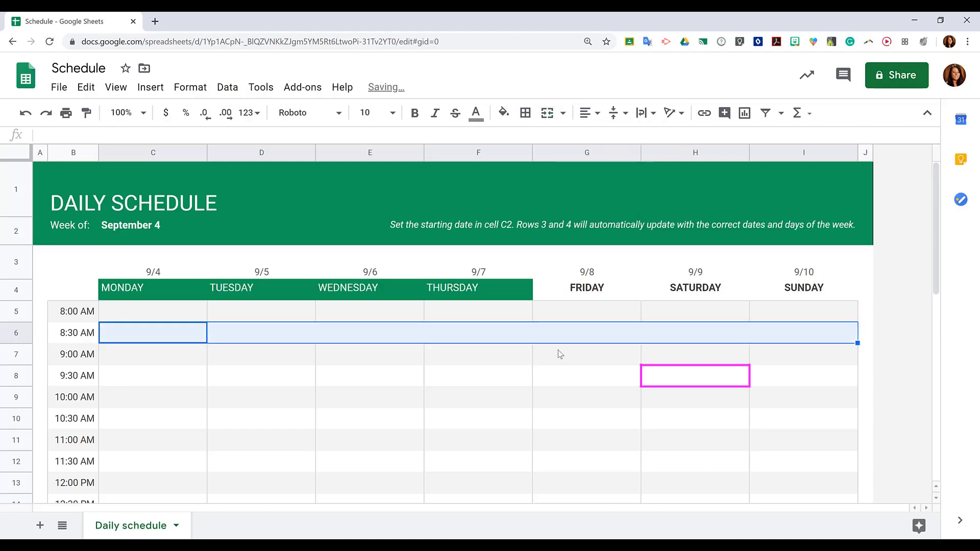
left_click(551, 420)
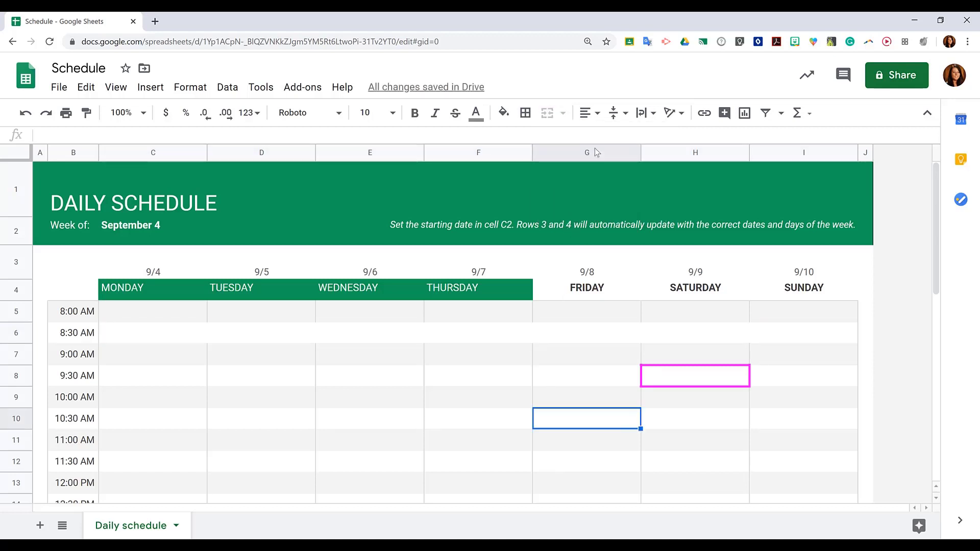
left_click(597, 118)
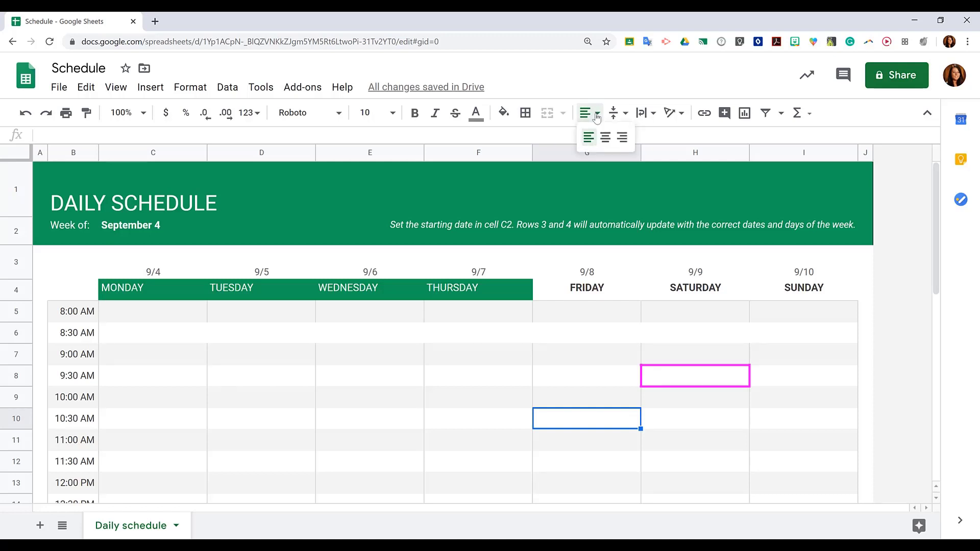
left_click(624, 116)
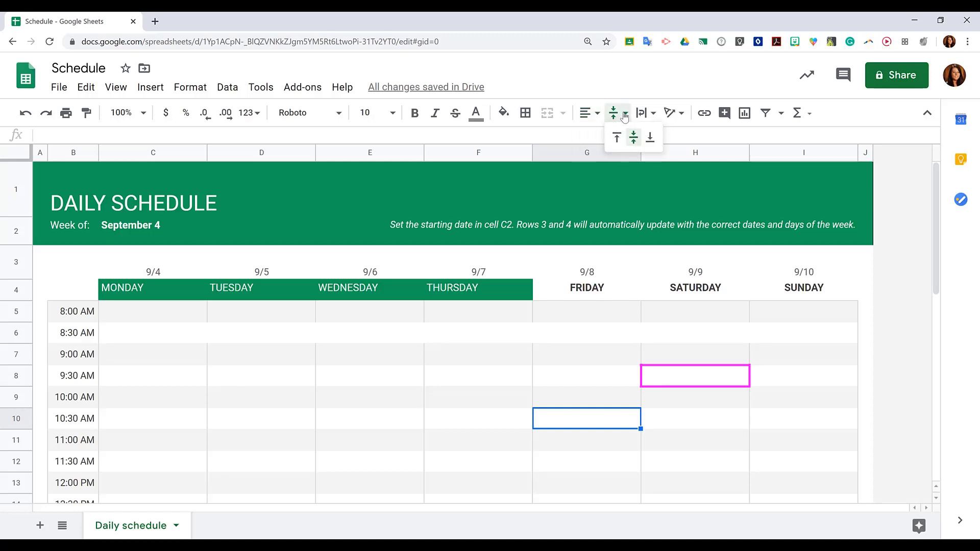
left_click(646, 116)
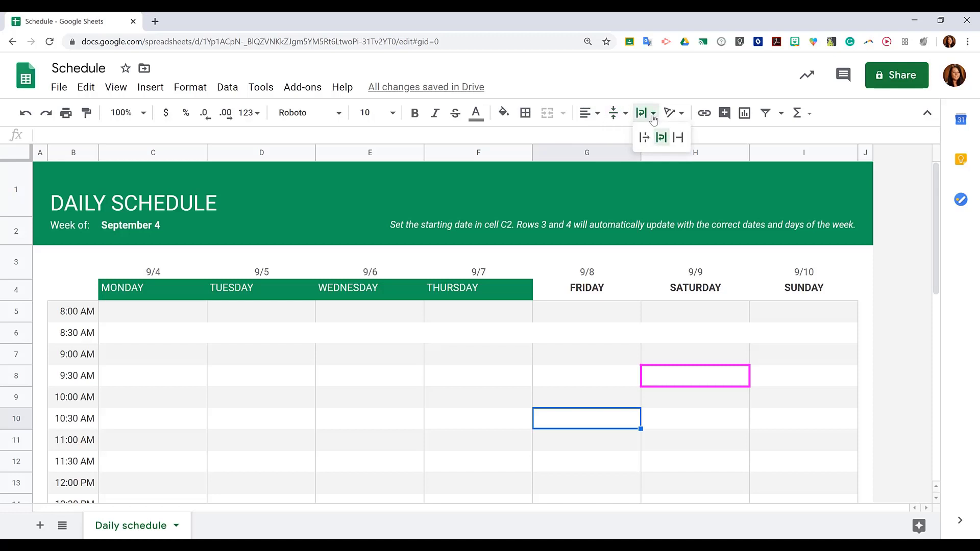
left_click(447, 230)
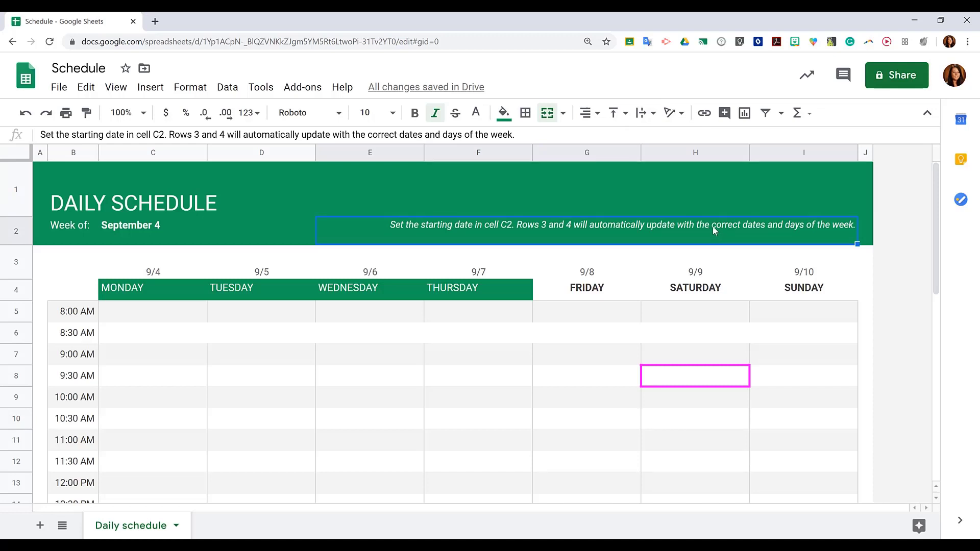
left_click(650, 114)
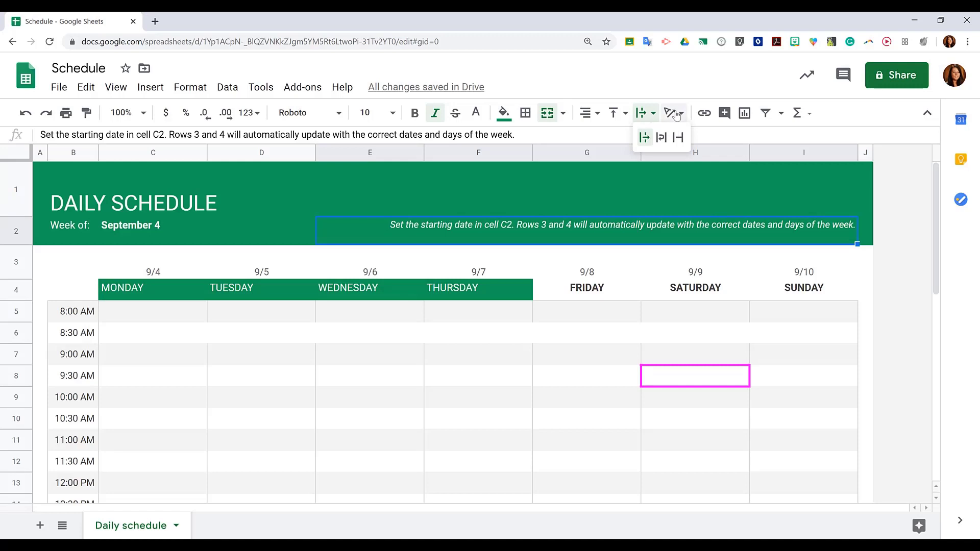
left_click(673, 115)
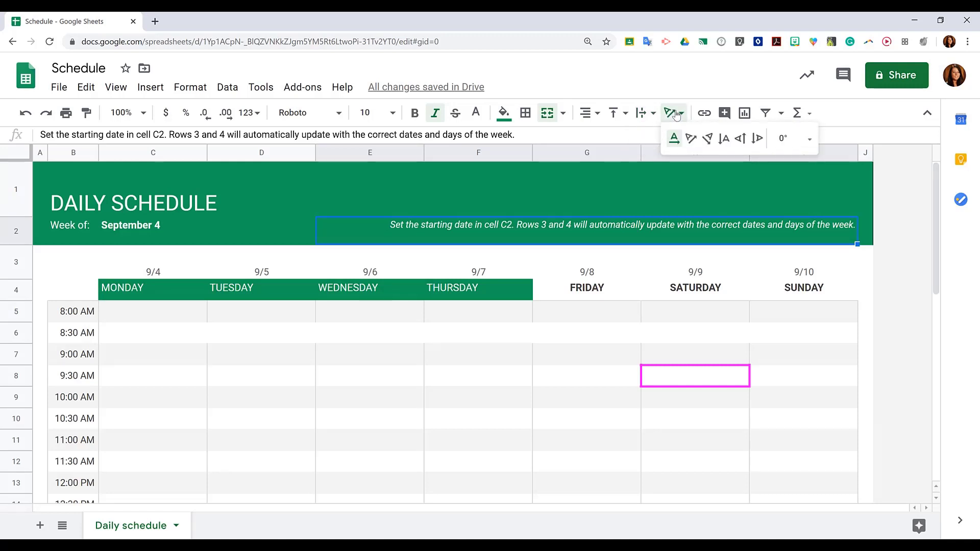
left_click(176, 295)
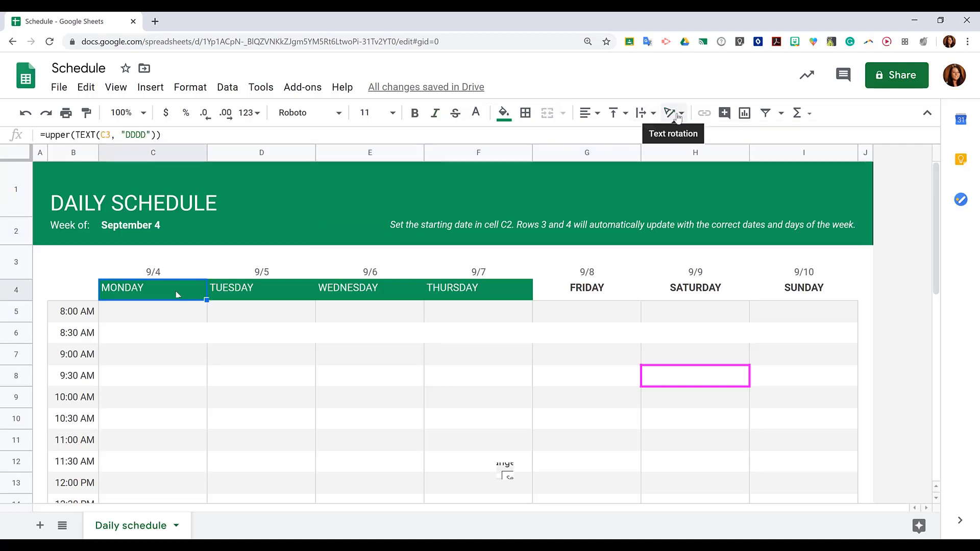
left_click(674, 114)
left_click(745, 145)
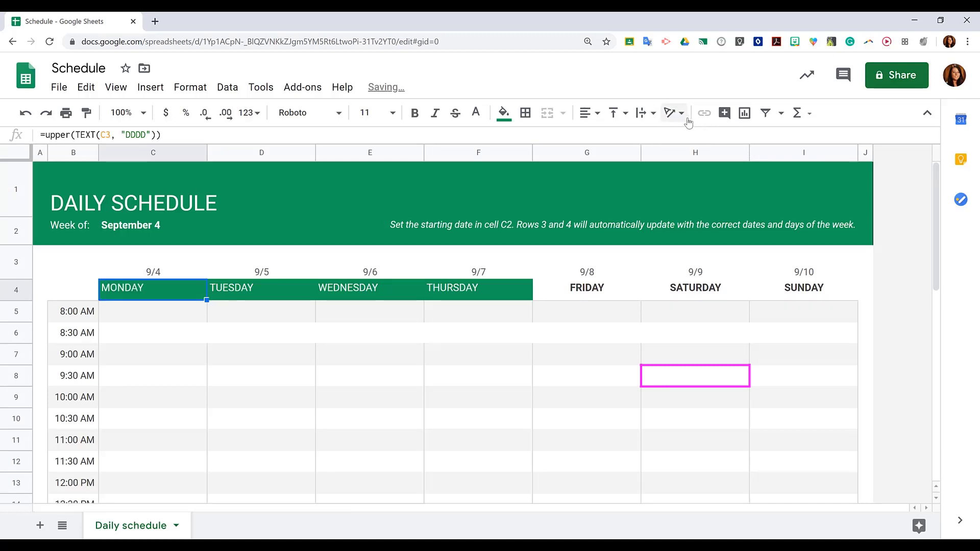
key("ctrl+z")
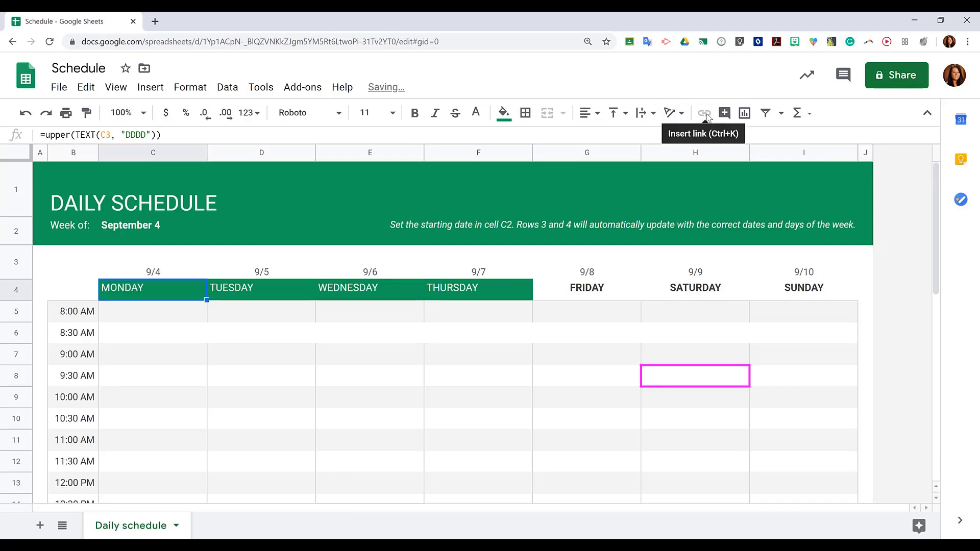
Step: On Thursday 8:00 AM cell F5, preview the link options without linking, then start a comment
left_click(502, 314)
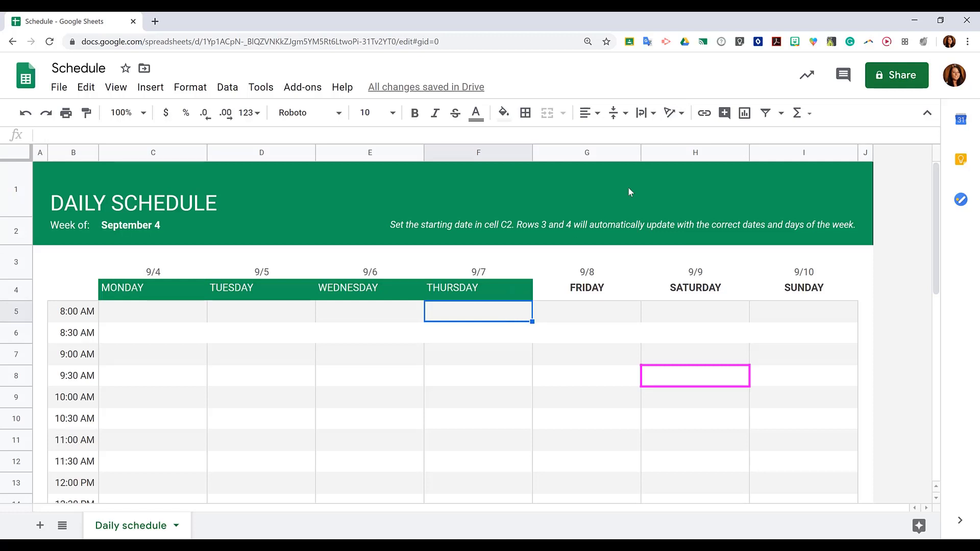
left_click(705, 115)
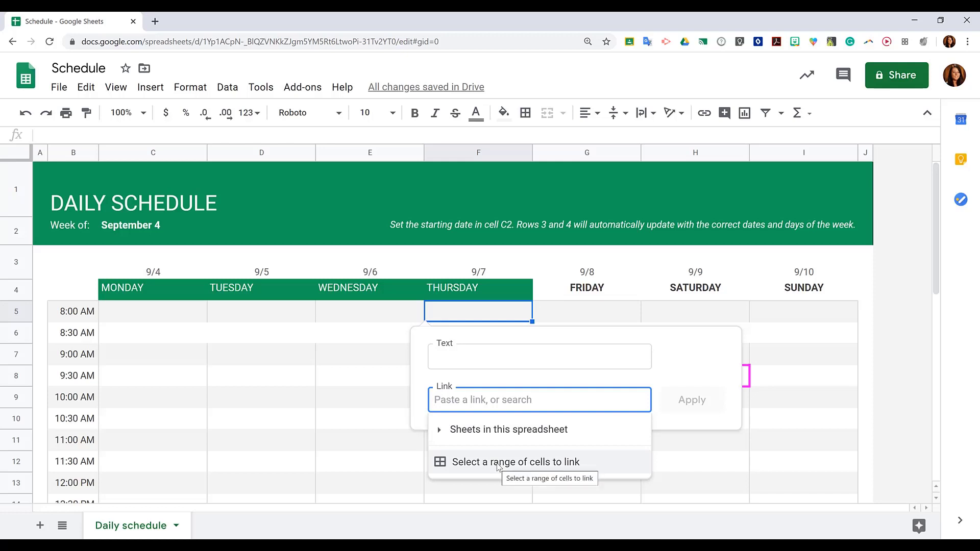
left_click(473, 434)
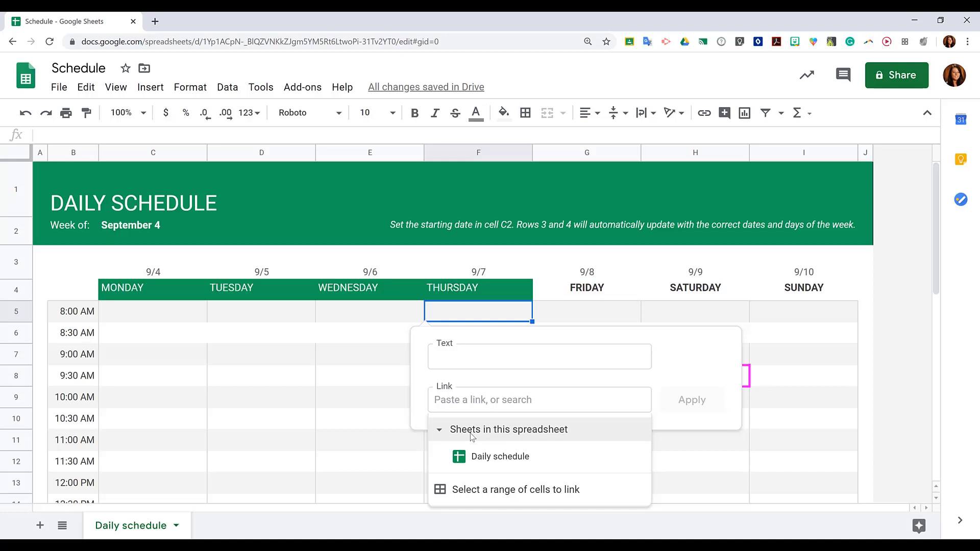
left_click(472, 434)
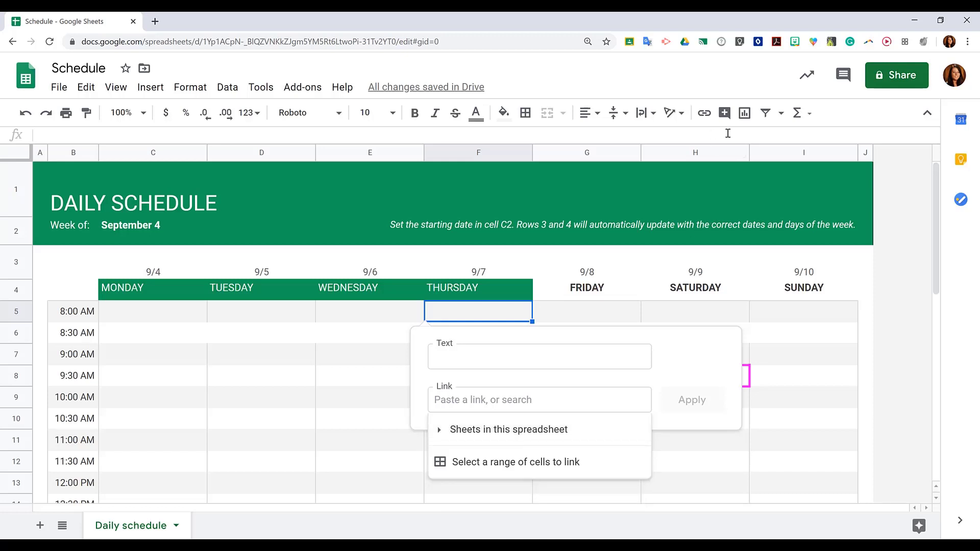
left_click(724, 113)
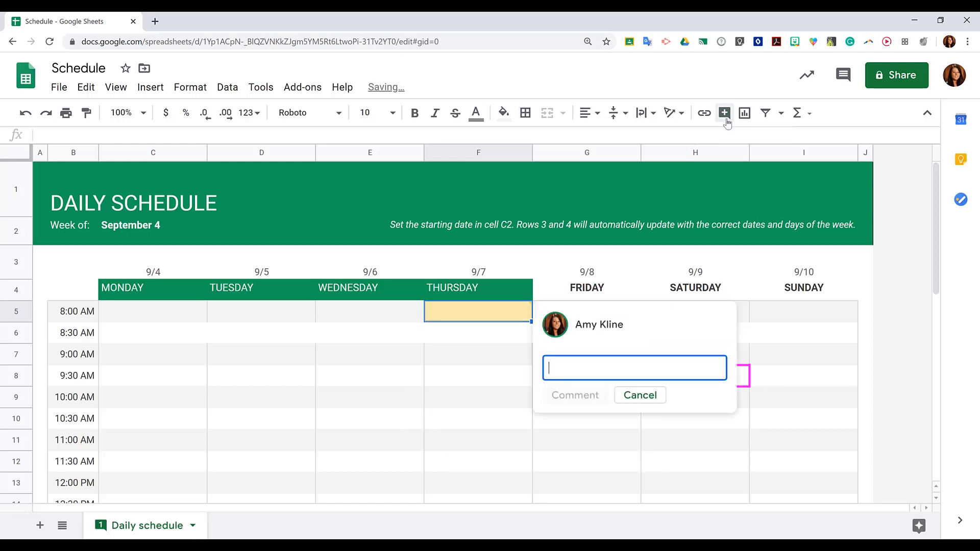
Step: Cancel the unfinished F5 comment and briefly view the filter view options
left_click(650, 395)
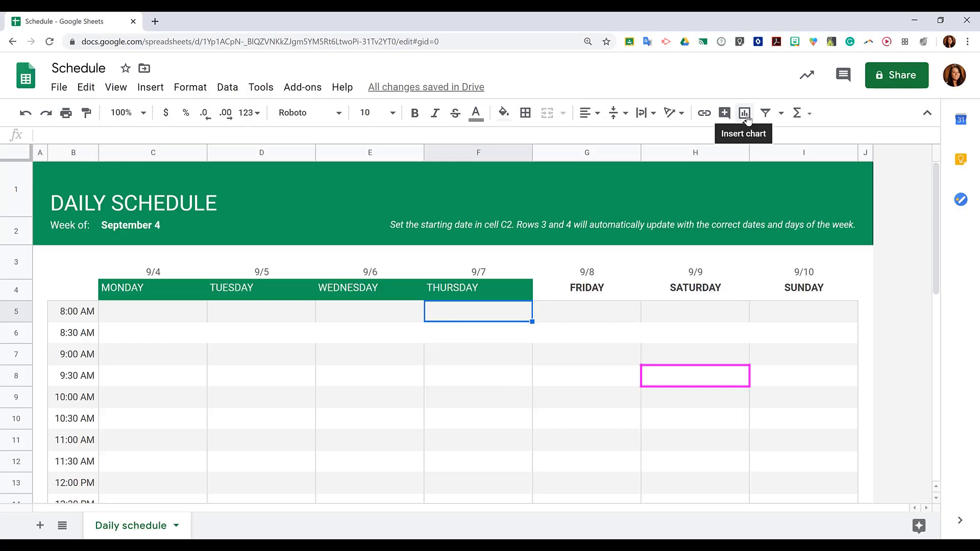
left_click(781, 118)
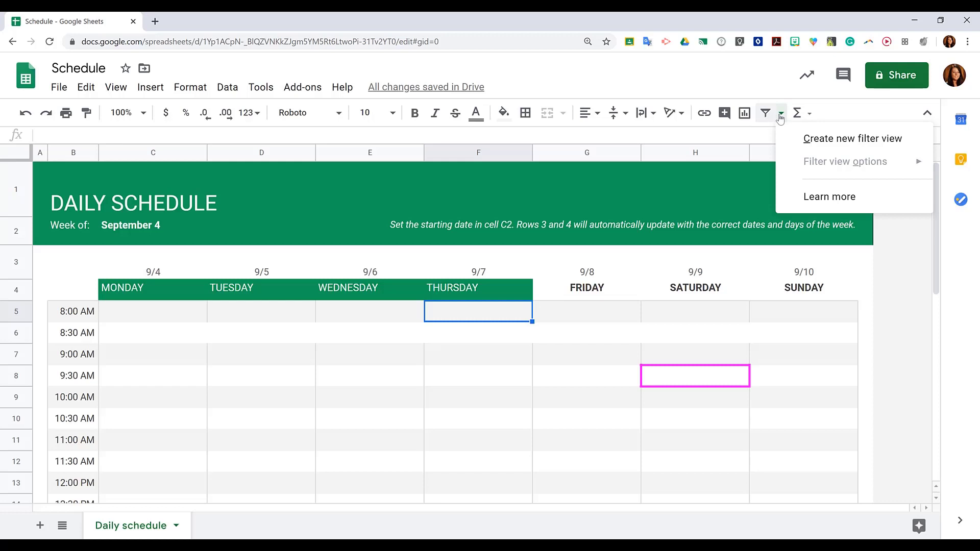
left_click(782, 119)
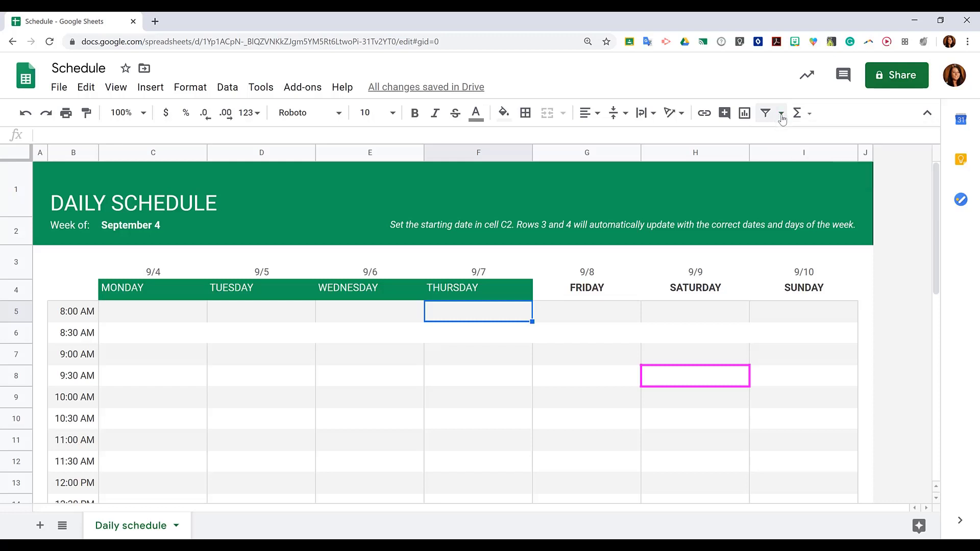
Step: Browse the Σ Functions list down to the Google category, e.g. GOOGLEFINANCE and SPARKLINE
left_click(809, 115)
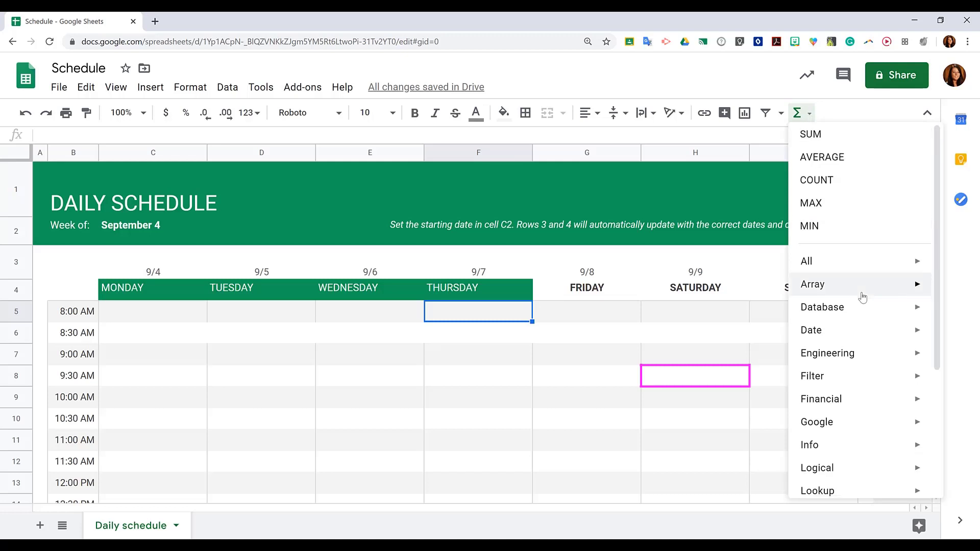
scroll(847, 239, "down", 3)
mouse_move(840, 242)
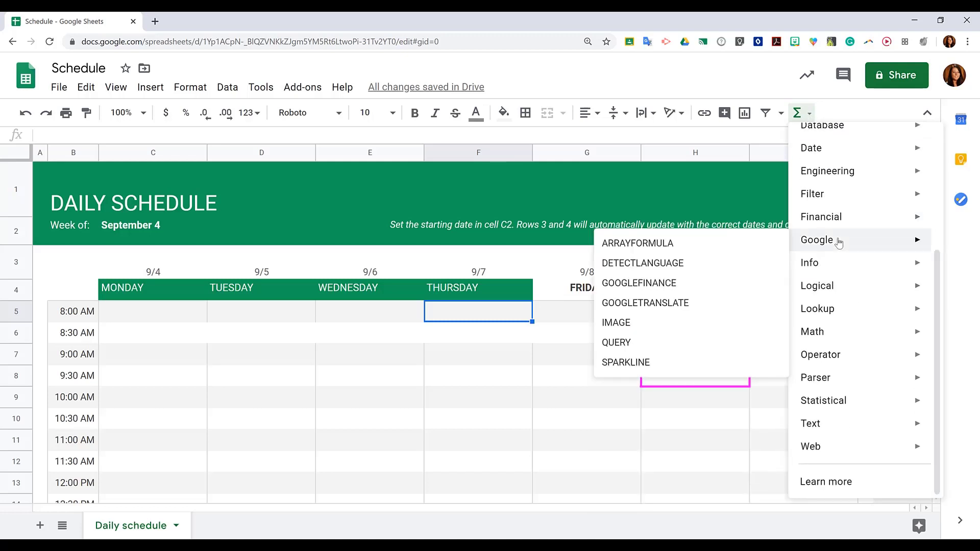